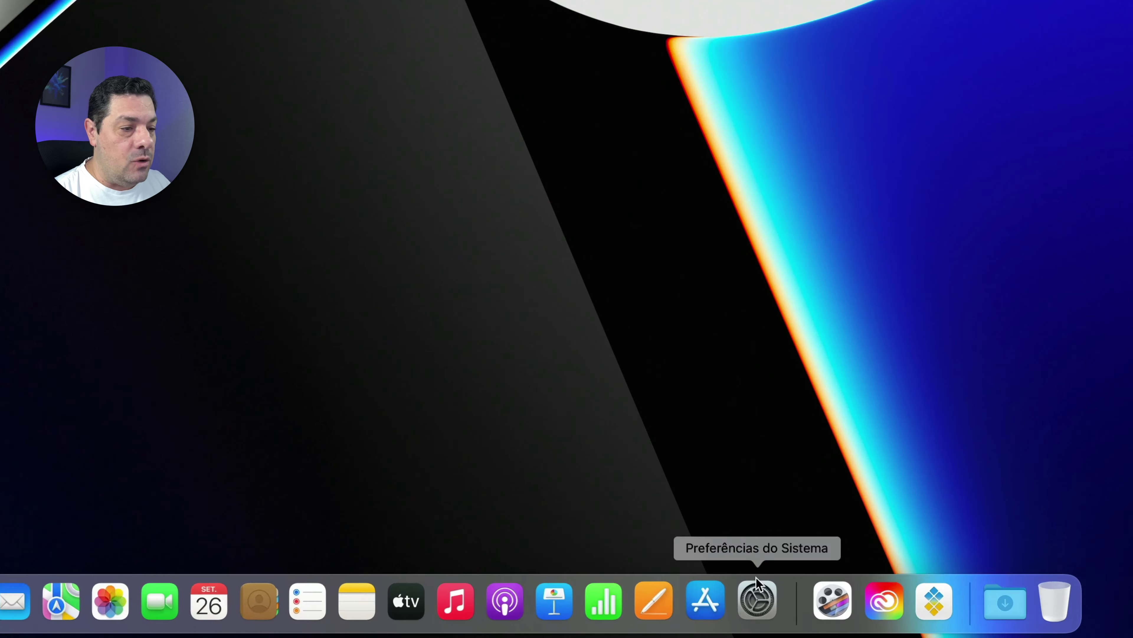
Open the Trackpad settings in Preferências do Sistema and enable Tocar para clicar.
{"action": "left_click", "coordinate": [755, 588]}
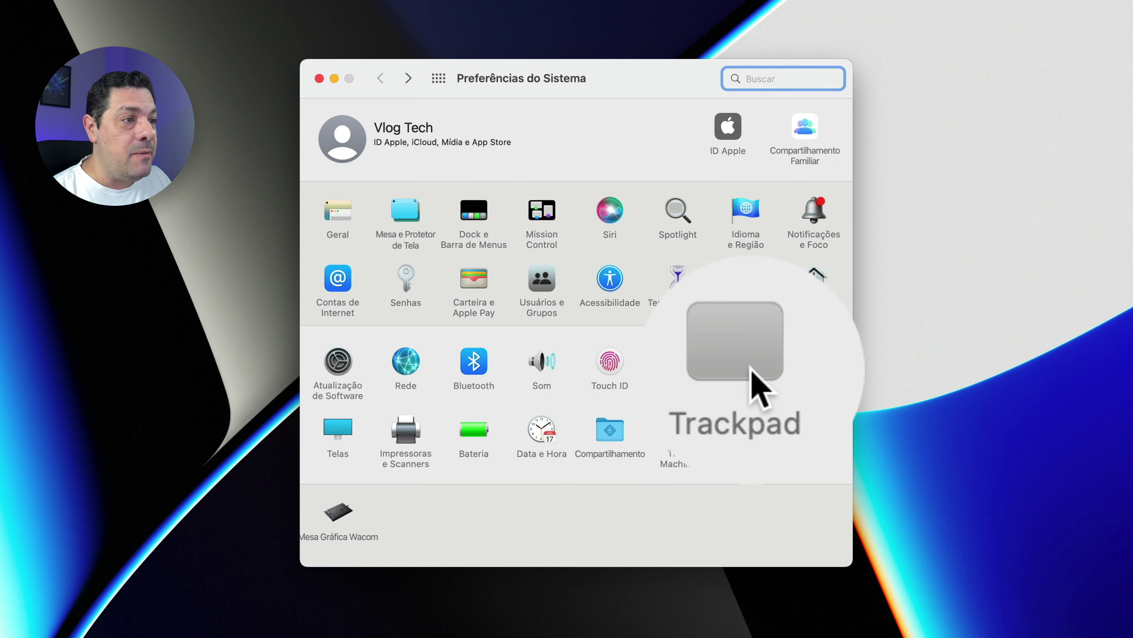
{"action": "left_click", "coordinate": [744, 362]}
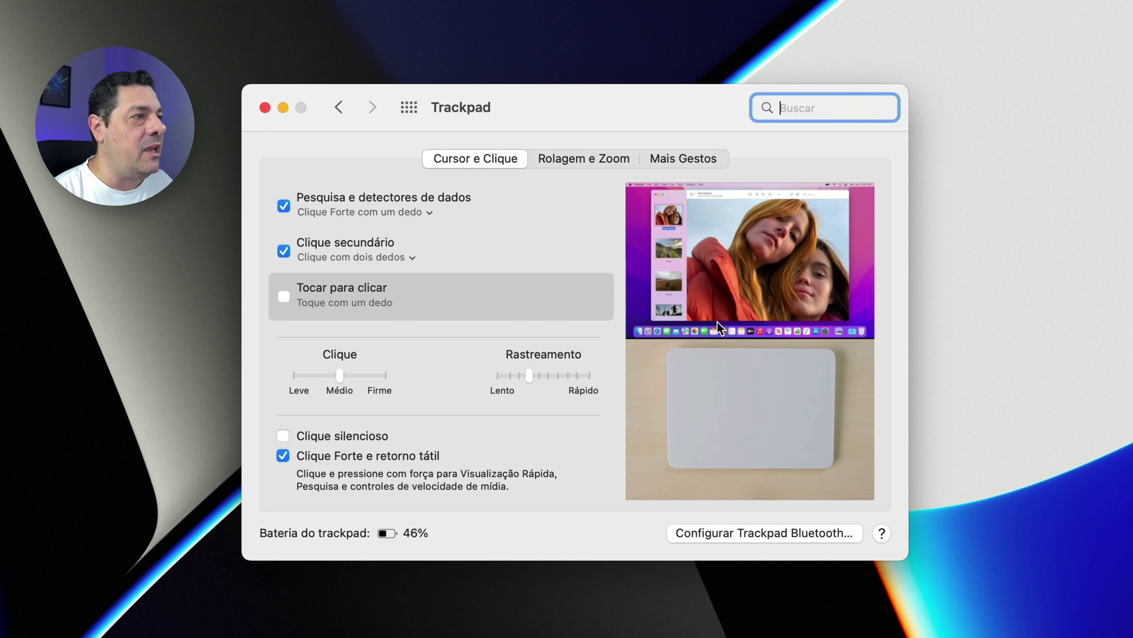
{"action": "left_click", "coordinate": [283, 296]}
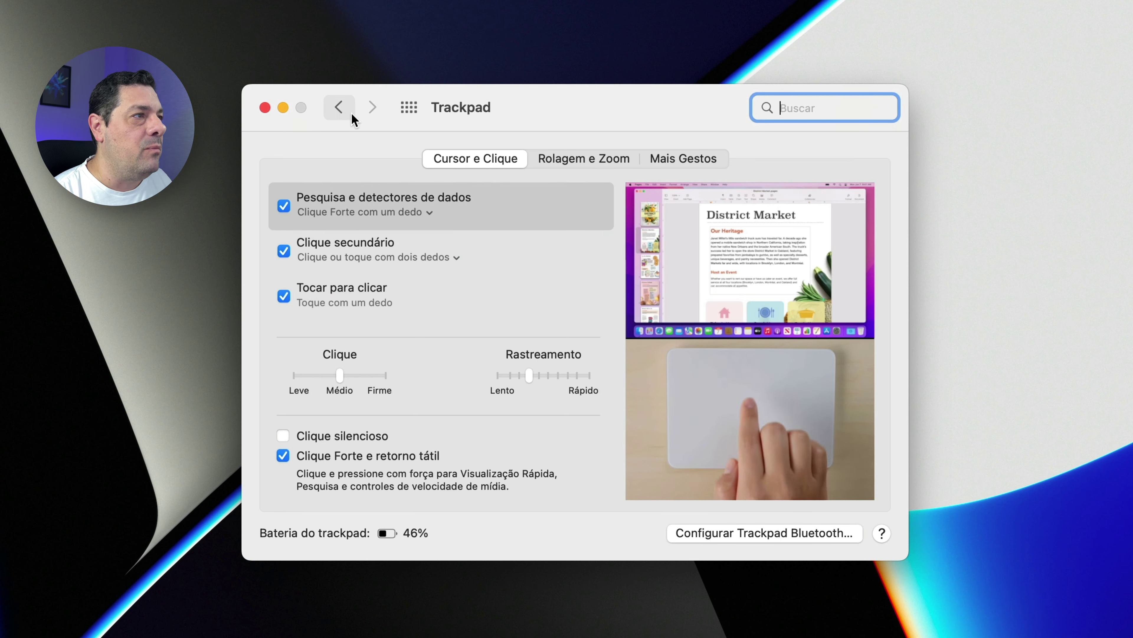
Enable the Exposé Para o App Ativo gesture for the trackpad and review the pointer, click, scroll and zoom settings.
{"action": "left_click", "coordinate": [338, 107]}
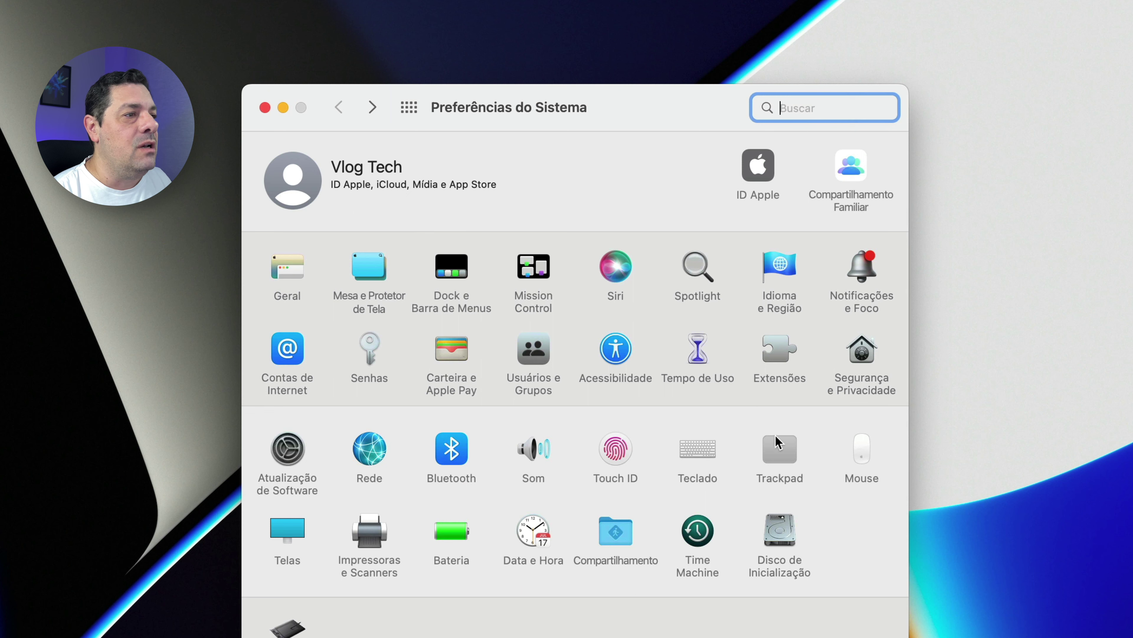
{"action": "left_click", "coordinate": [778, 449]}
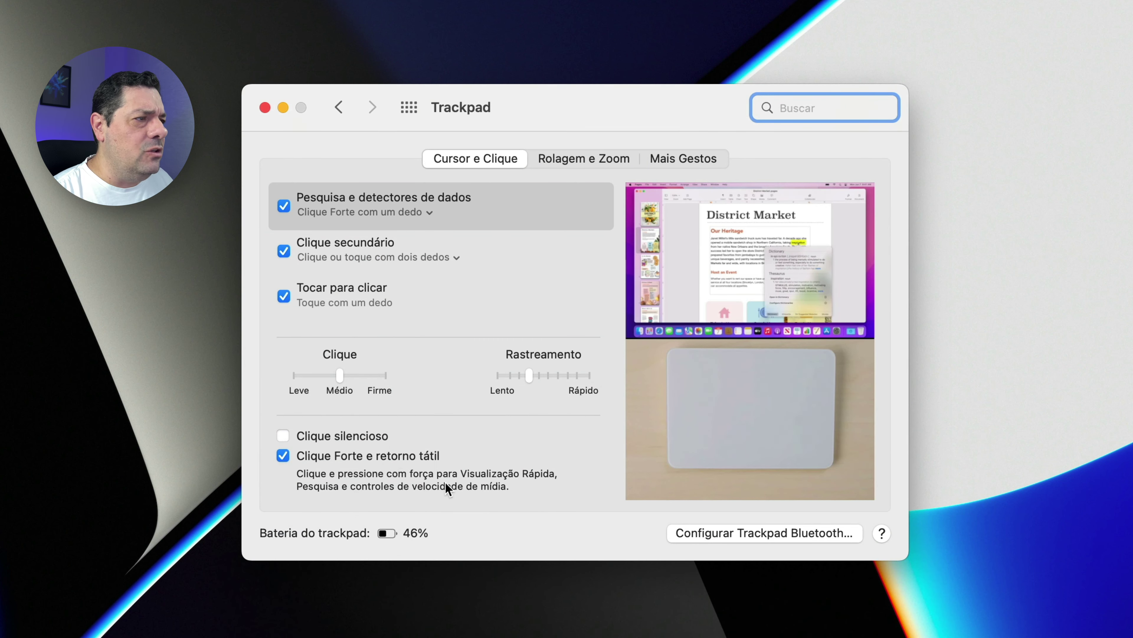
{"action": "left_click", "coordinate": [571, 159]}
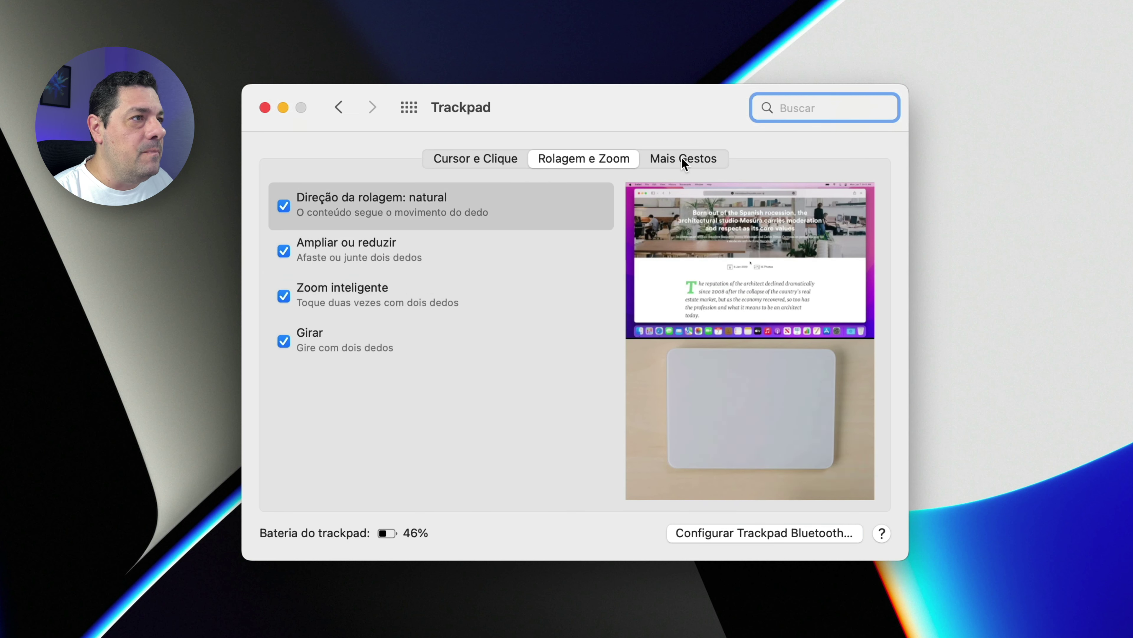
{"action": "left_click", "coordinate": [682, 159]}
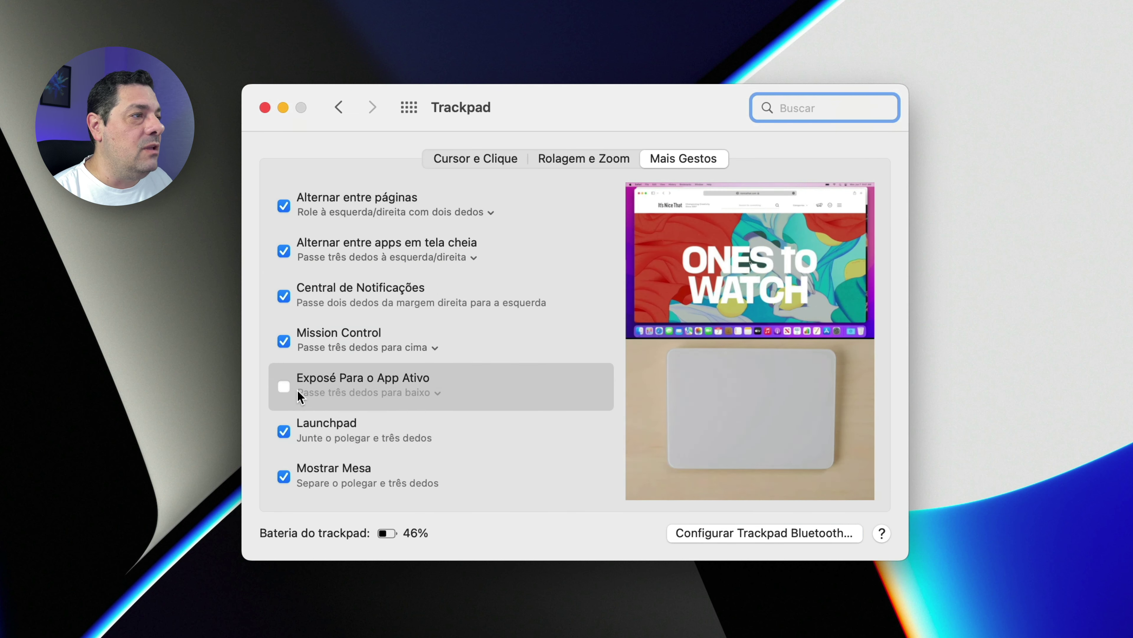
{"action": "left_click", "coordinate": [283, 386]}
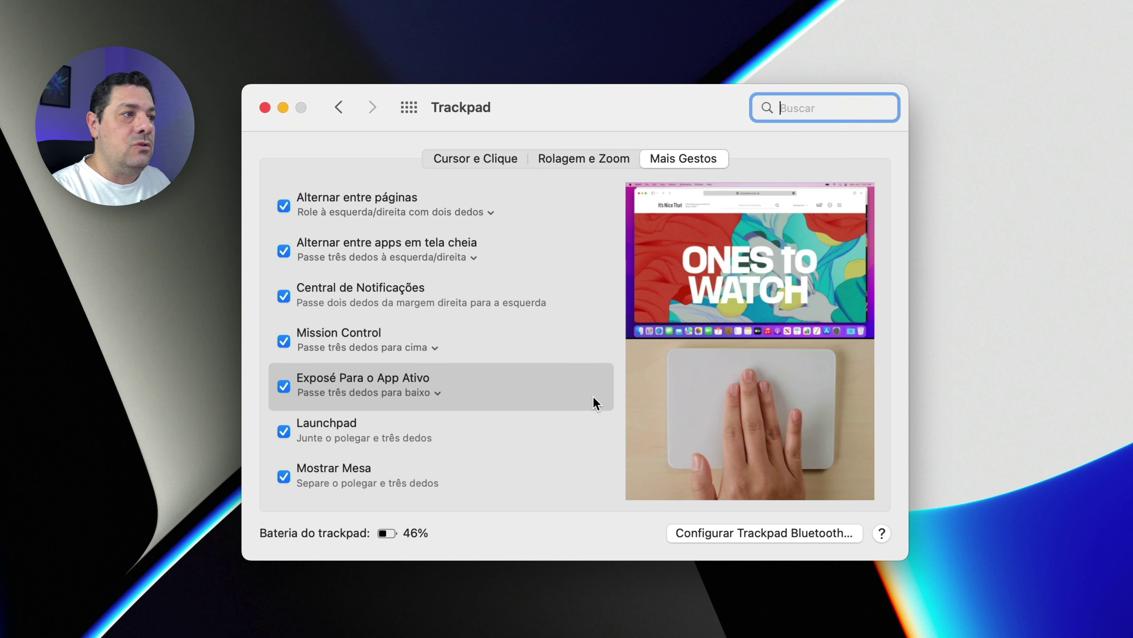
{"action": "left_click", "coordinate": [457, 156]}
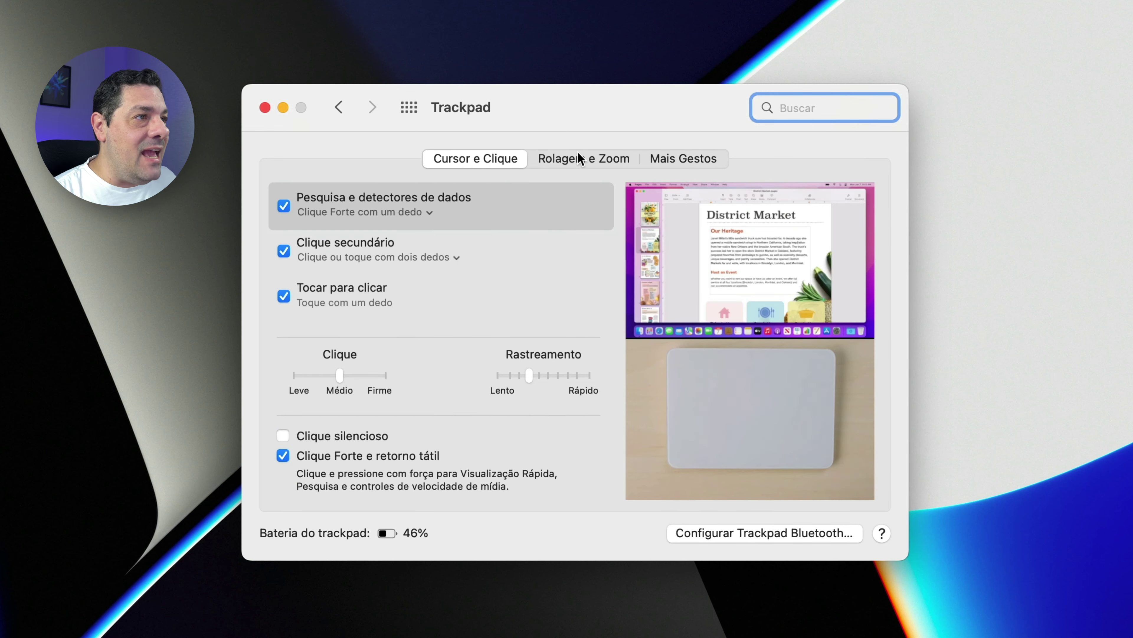
{"action": "left_click", "coordinate": [570, 160]}
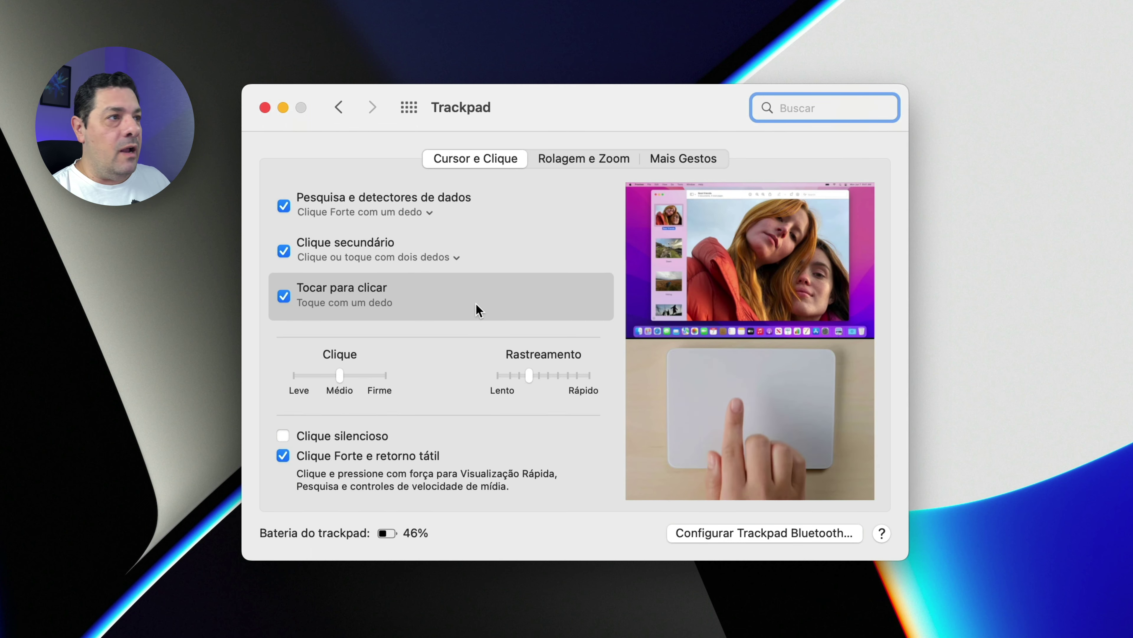
Turn off Mostrar aplicativos recentes no Dock in the Dock e Barra de Menus settings.
{"action": "left_click", "coordinate": [409, 108]}
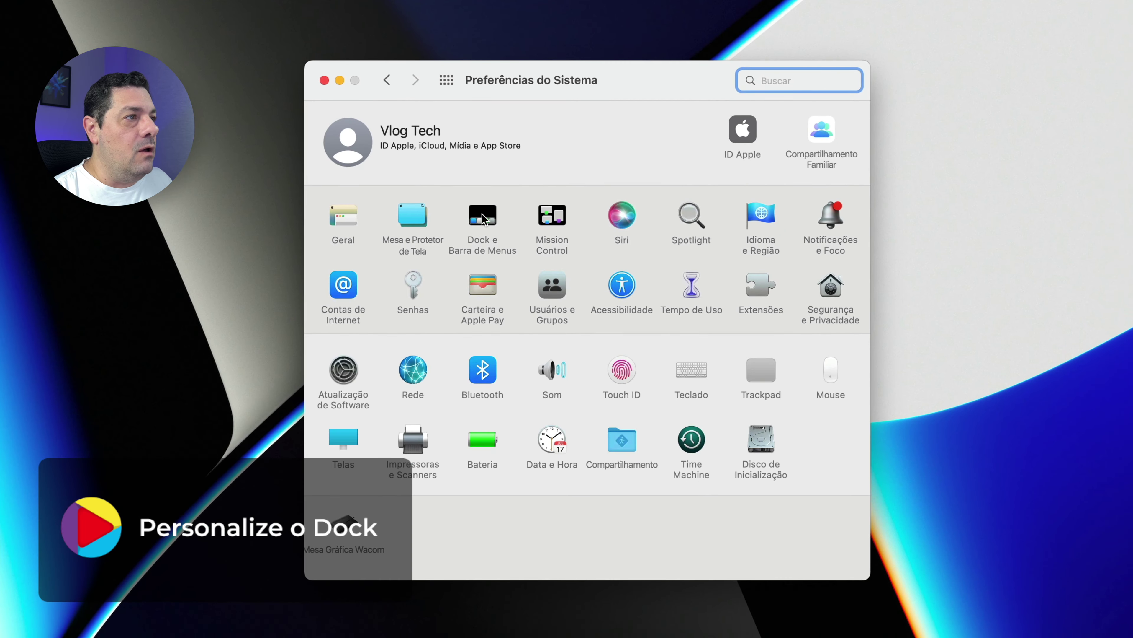
{"action": "left_click", "coordinate": [457, 293]}
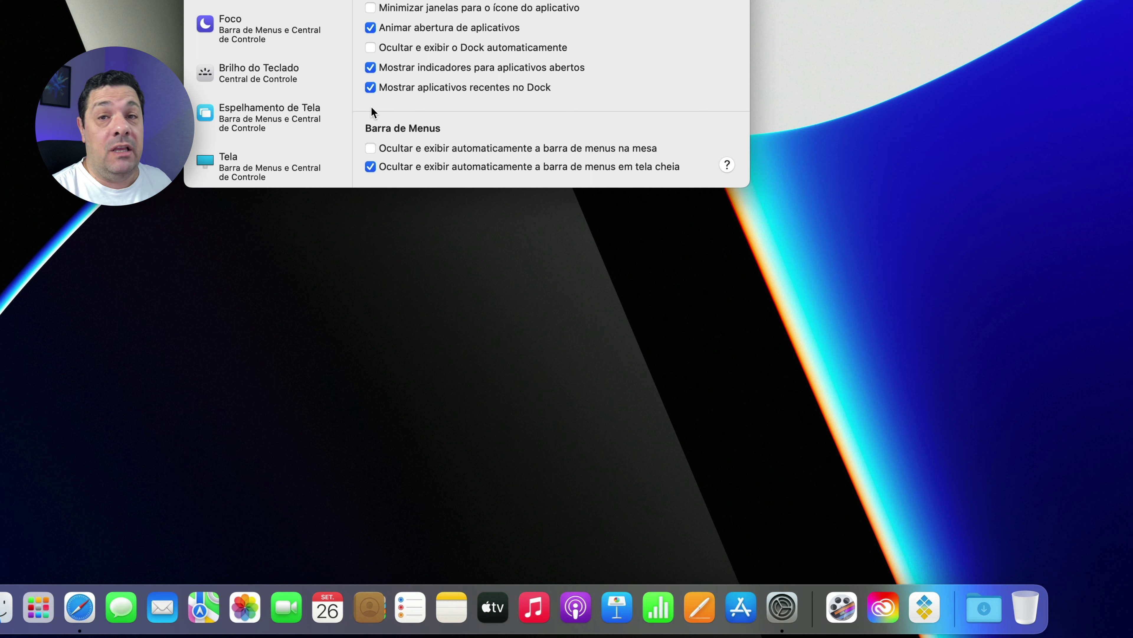
{"action": "left_click", "coordinate": [370, 88]}
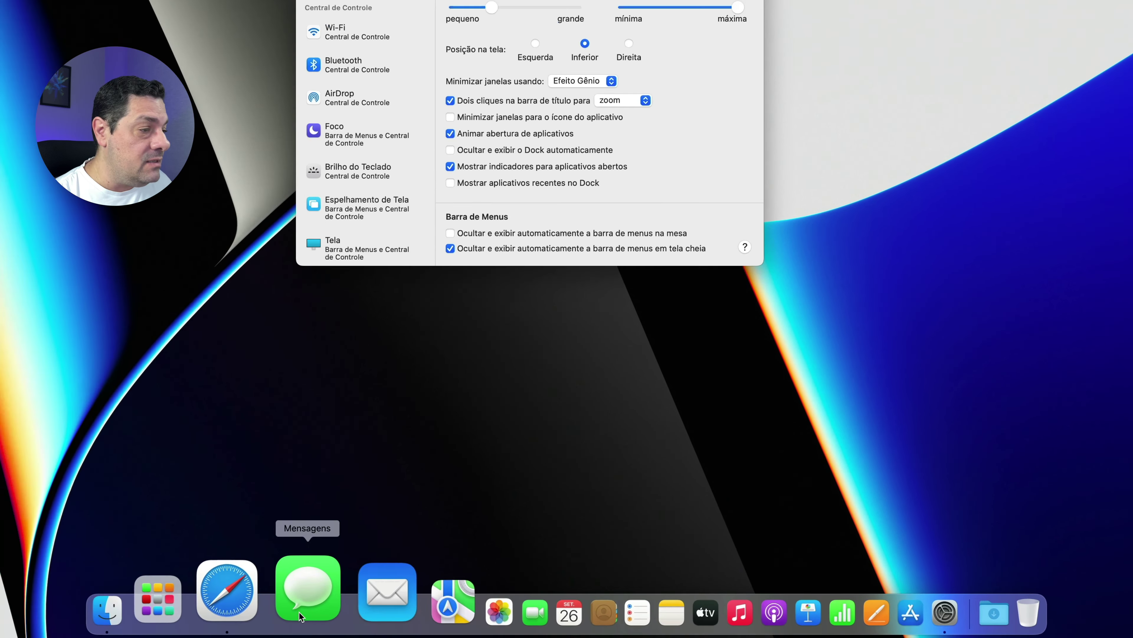
Remove the app icons from the Dock, keeping only Finder, Launchpad, Safari and Preferências do Sistema alongside Downloads and the trash.
{"action": "left_click_drag", "start_coordinate": [300, 604], "coordinate": [528, 22]}
{"action": "left_click_drag", "start_coordinate": [442, 589], "coordinate": [520, 42]}
{"action": "left_click_drag", "start_coordinate": [444, 587], "coordinate": [518, 42]}
{"action": "left_click_drag", "start_coordinate": [417, 589], "coordinate": [523, 44]}
{"action": "left_click_drag", "start_coordinate": [468, 587], "coordinate": [502, 60]}
{"action": "left_click_drag", "start_coordinate": [473, 612], "coordinate": [532, 51]}
{"action": "left_click_drag", "start_coordinate": [539, 589], "coordinate": [539, 69]}
{"action": "left_click_drag", "start_coordinate": [524, 613], "coordinate": [499, 462]}
{"action": "left_click_drag", "start_coordinate": [559, 612], "coordinate": [544, 55]}
{"action": "left_click_drag", "start_coordinate": [625, 613], "coordinate": [569, 114]}
{"action": "left_click_drag", "start_coordinate": [592, 613], "coordinate": [526, 86]}
{"action": "left_click_drag", "start_coordinate": [542, 613], "coordinate": [538, 59]}
{"action": "left_click_drag", "start_coordinate": [559, 613], "coordinate": [545, 504]}
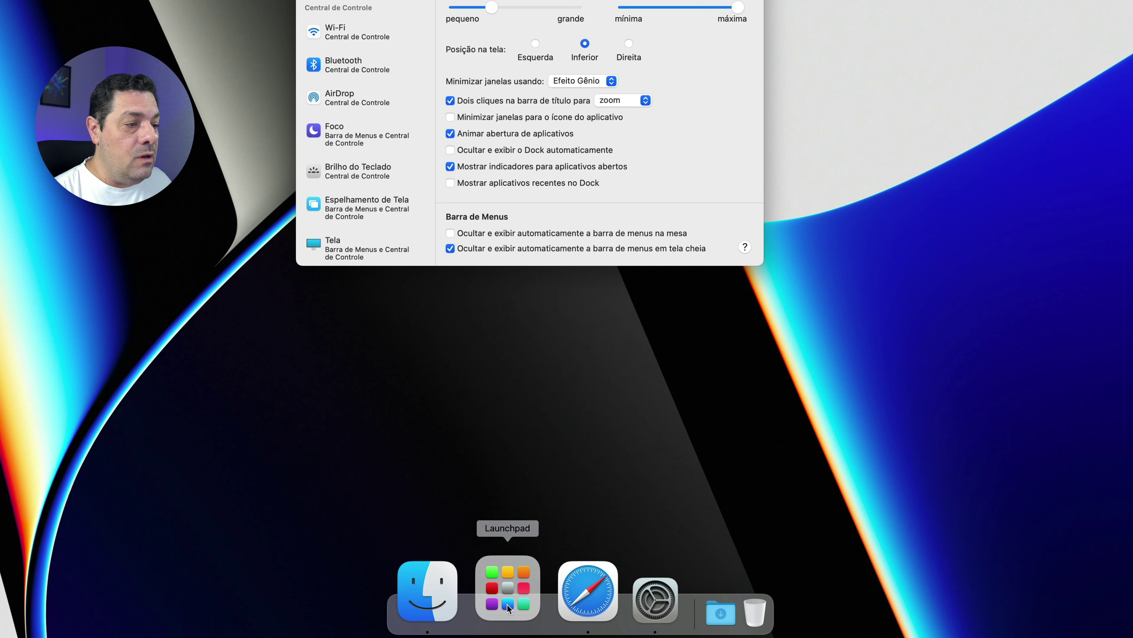
Look for apps without the Dock by viewing Launchpad and searching the app launcher for "cale".
{"action": "left_click", "coordinate": [506, 605]}
{"action": "left_click", "coordinate": [507, 605]}
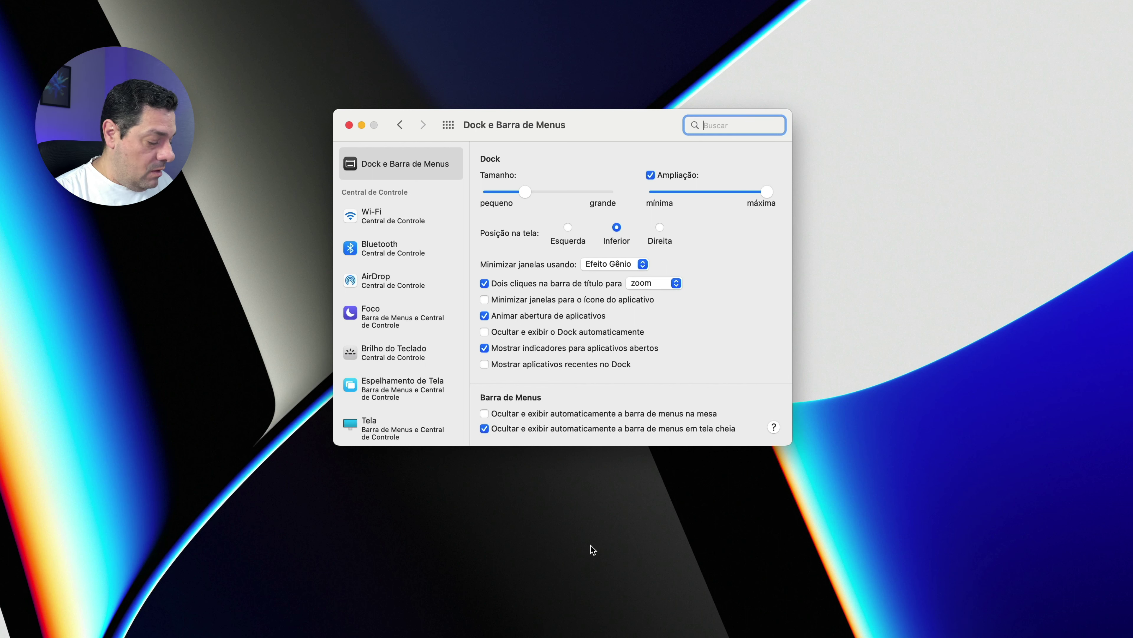
{"action": "key", "text": "super+space"}
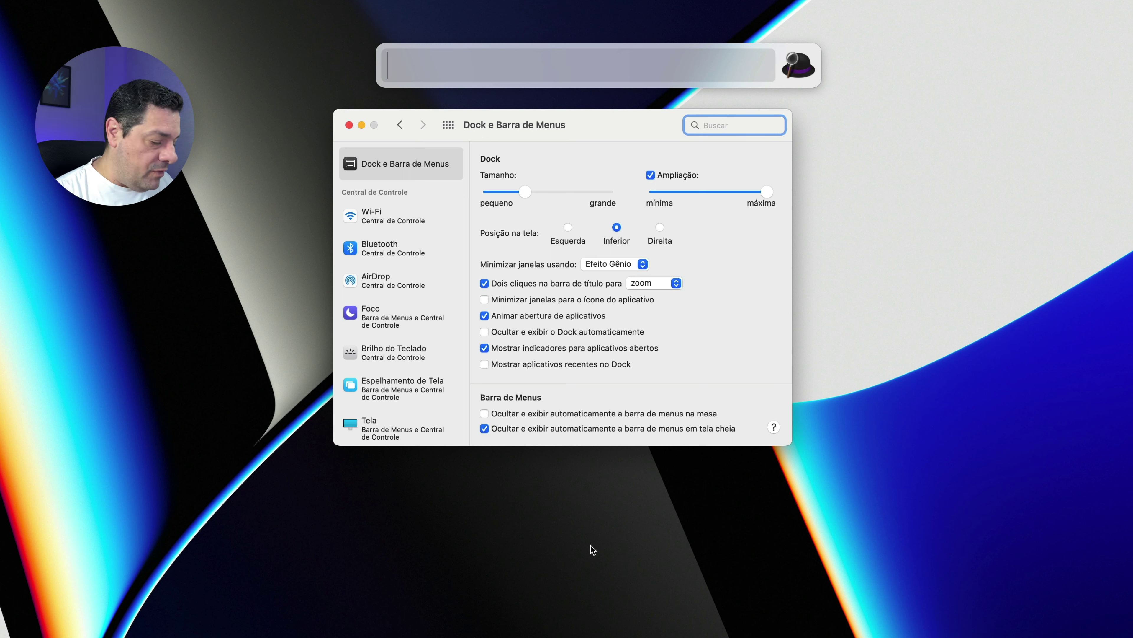
{"action": "type", "text": "cale"}
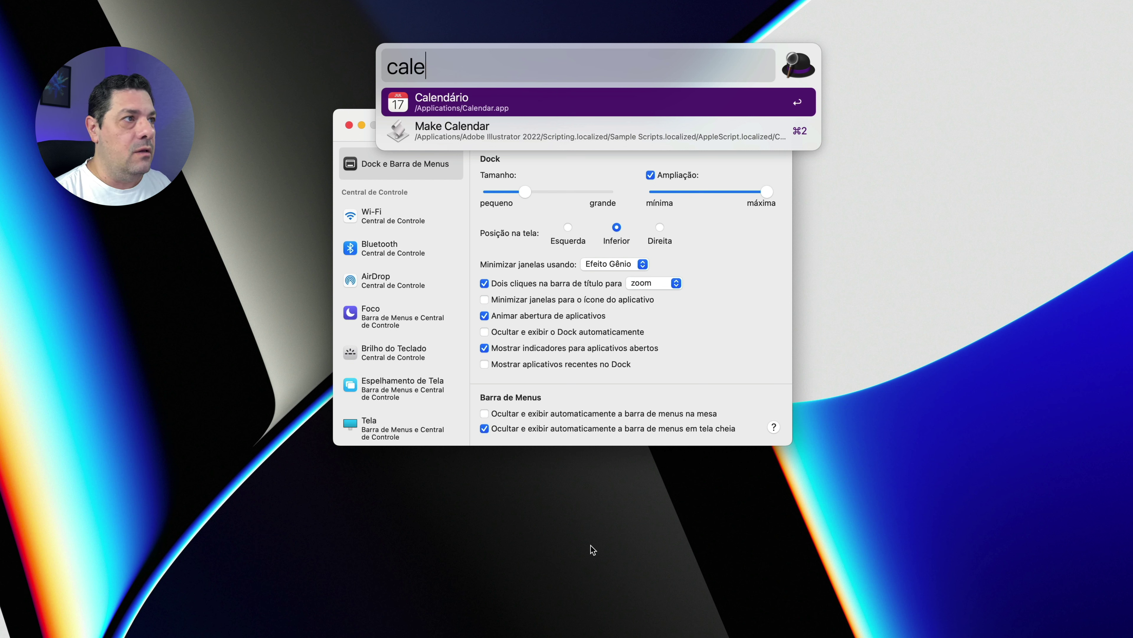
{"action": "key", "text": "Escape"}
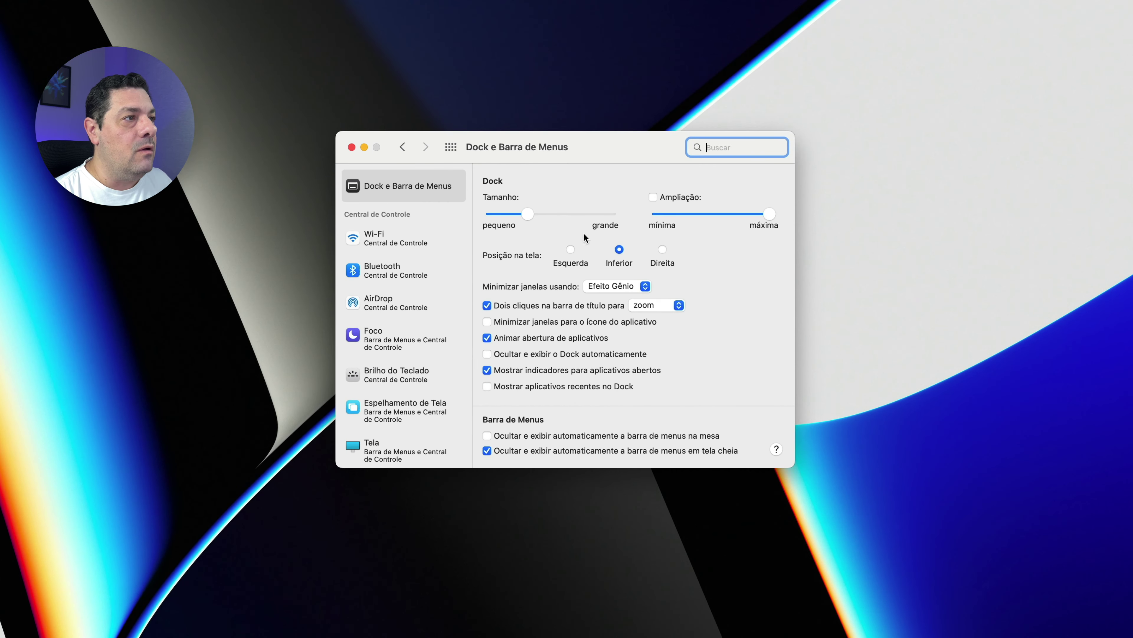
Turn on the Dock's Ampliação option, slightly adjust the Dock size and close the preferences window.
{"action": "left_click", "coordinate": [653, 197]}
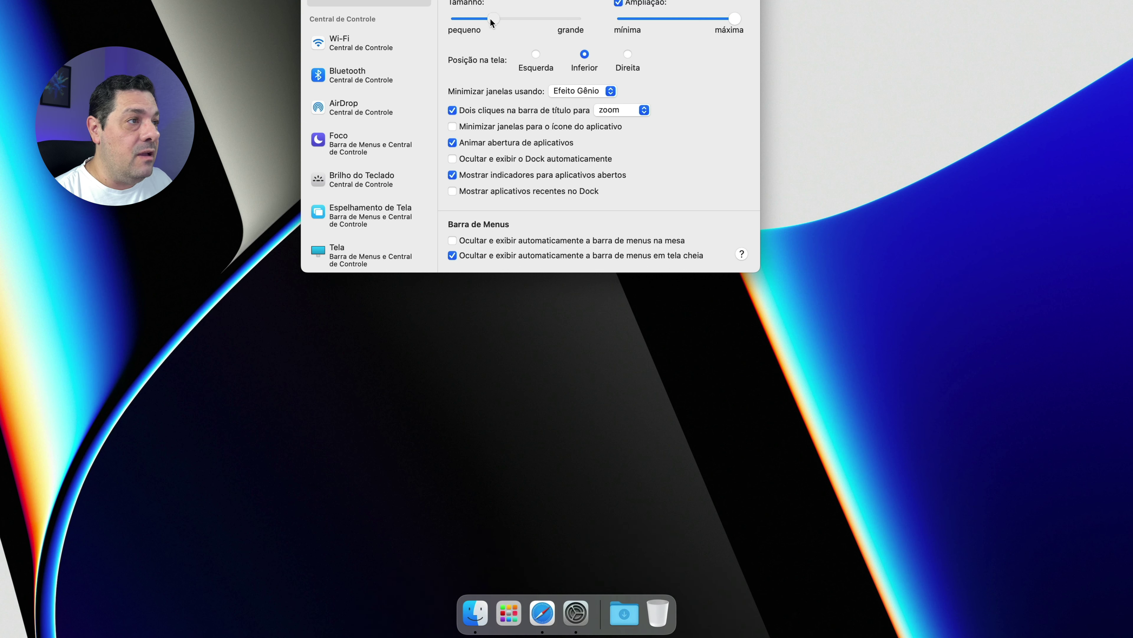
{"action": "mouse_move", "coordinate": [491, 22]}
{"action": "left_mouse_down"}
{"action": "mouse_move", "coordinate": [456, 22]}
{"action": "mouse_move", "coordinate": [558, 24]}
{"action": "mouse_move", "coordinate": [482, 27]}
{"action": "mouse_move", "coordinate": [493, 23]}
{"action": "left_mouse_up"}
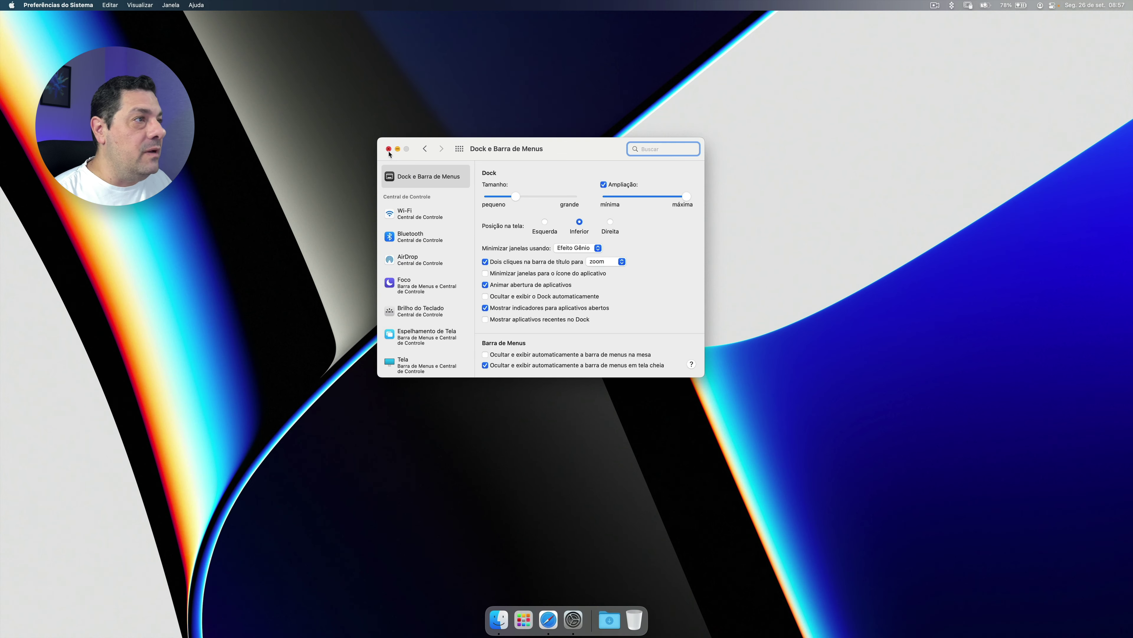
{"action": "left_click", "coordinate": [388, 149]}
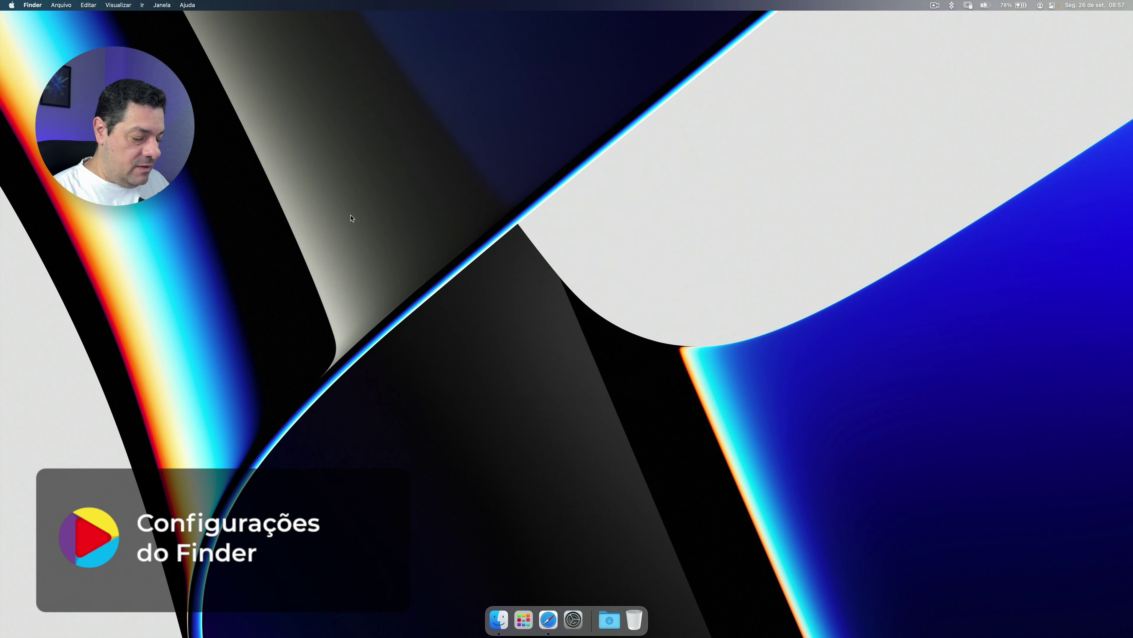
Open a new Finder window, reposition it on the desktop and enlarge it.
{"action": "key", "text": "super"}
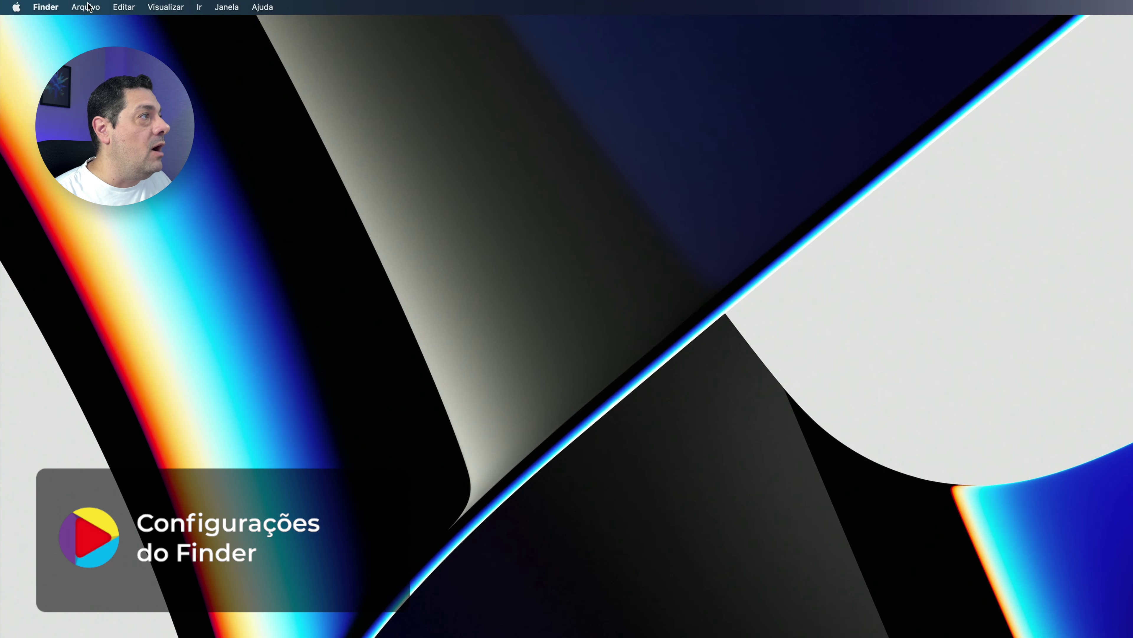
{"action": "left_click", "coordinate": [62, 6]}
{"action": "left_click", "coordinate": [95, 26]}
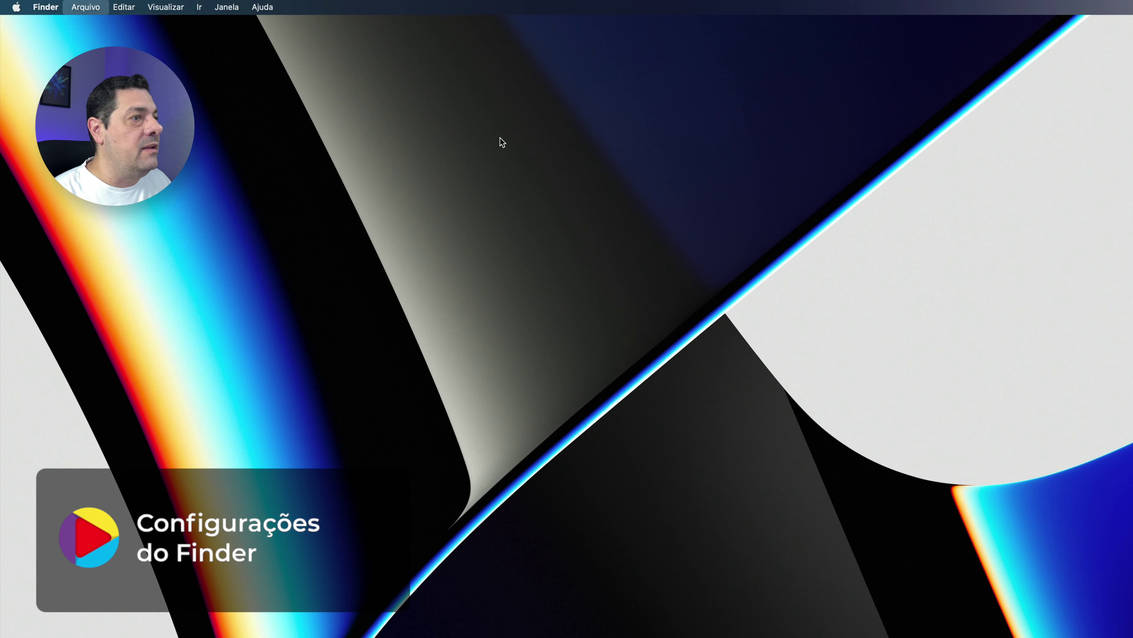
{"action": "left_click_drag", "start_coordinate": [798, 168], "coordinate": [792, 285]}
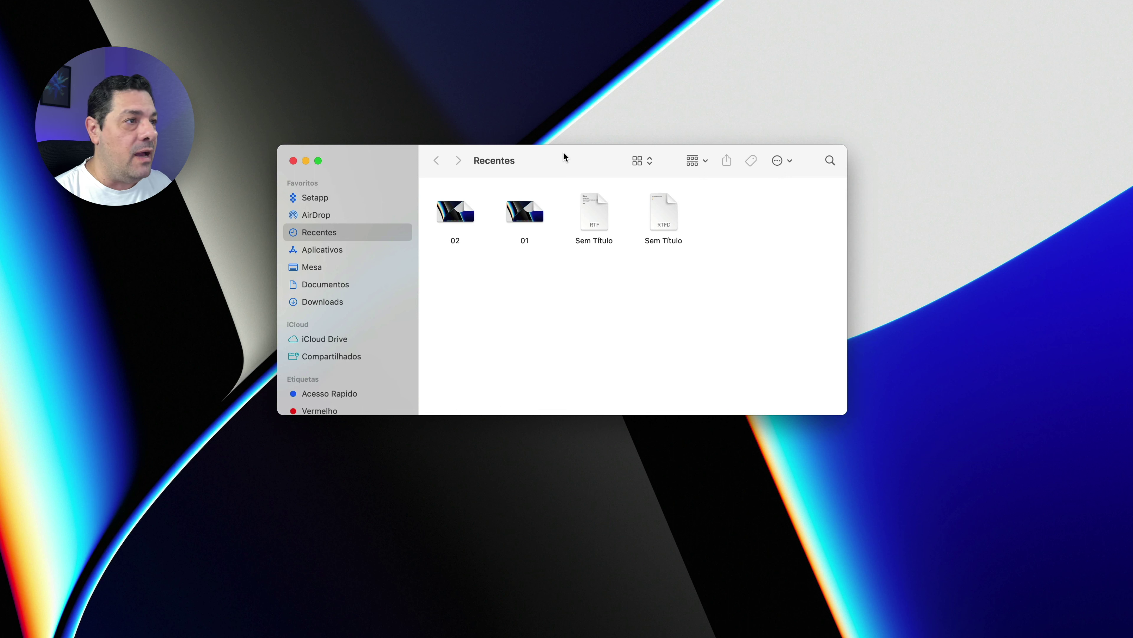
{"action": "left_click_drag", "start_coordinate": [564, 161], "coordinate": [511, 97]}
{"action": "left_click_drag", "start_coordinate": [789, 349], "coordinate": [942, 506]}
Try the icon, column and gallery views on Recentes with file 01 selected, and leave the window in list view.
{"action": "left_click", "coordinate": [701, 99]}
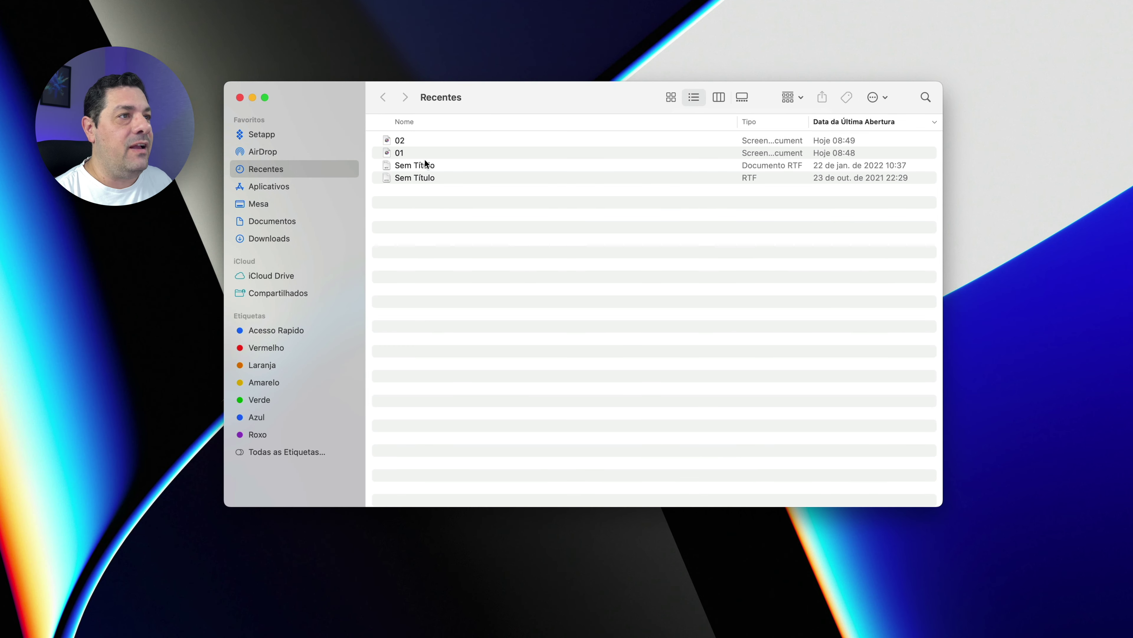
{"action": "left_click", "coordinate": [670, 101]}
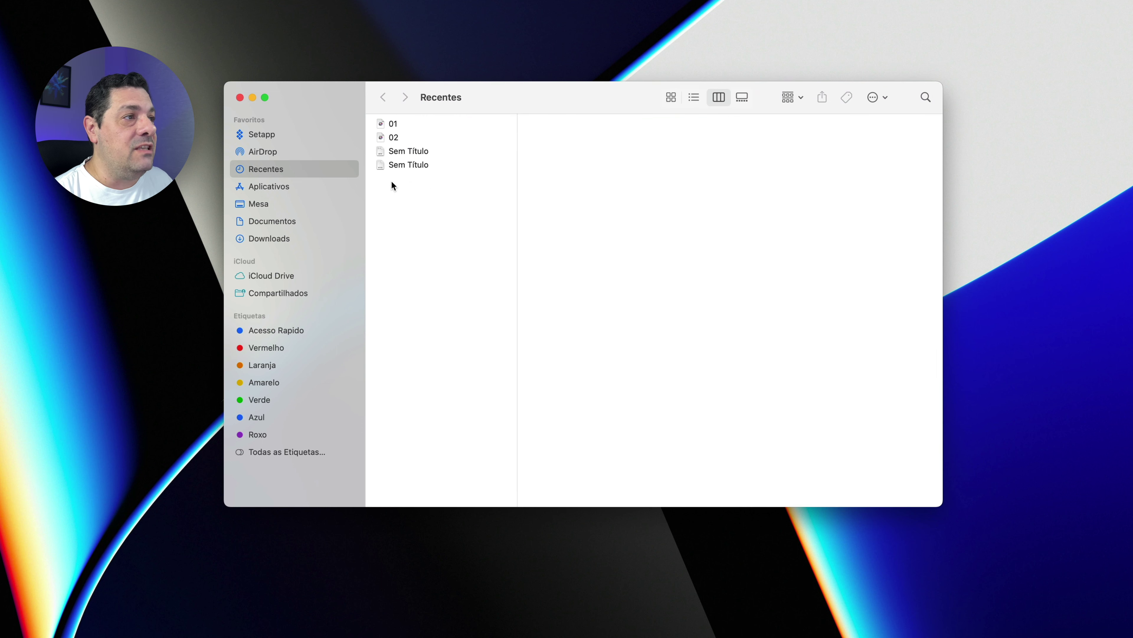
{"action": "left_click", "coordinate": [393, 126]}
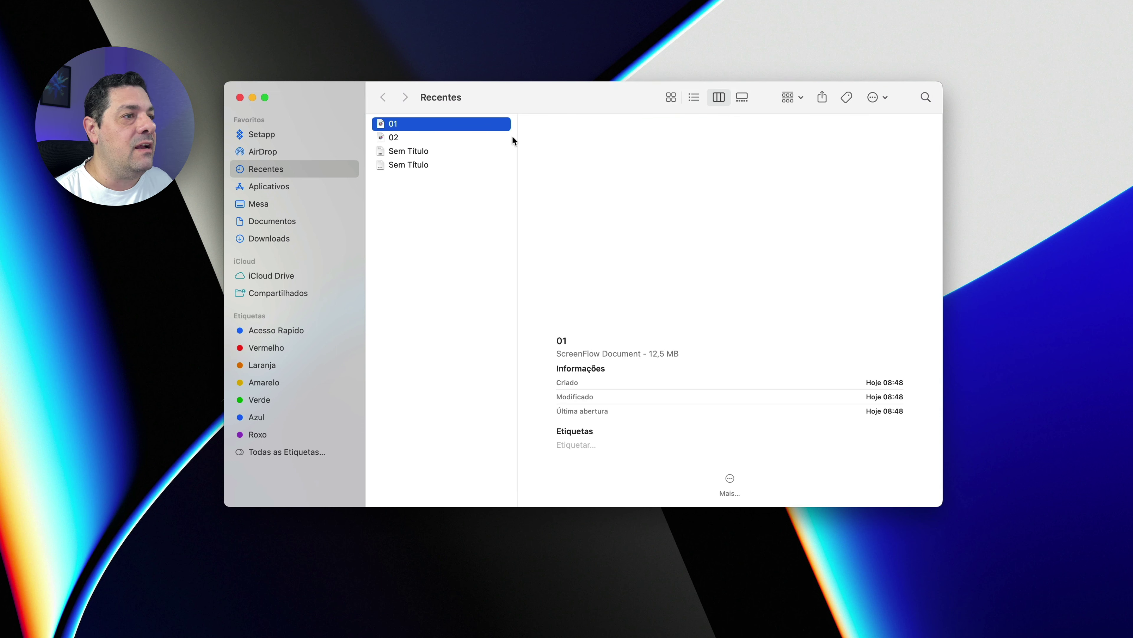
{"action": "left_click", "coordinate": [742, 97]}
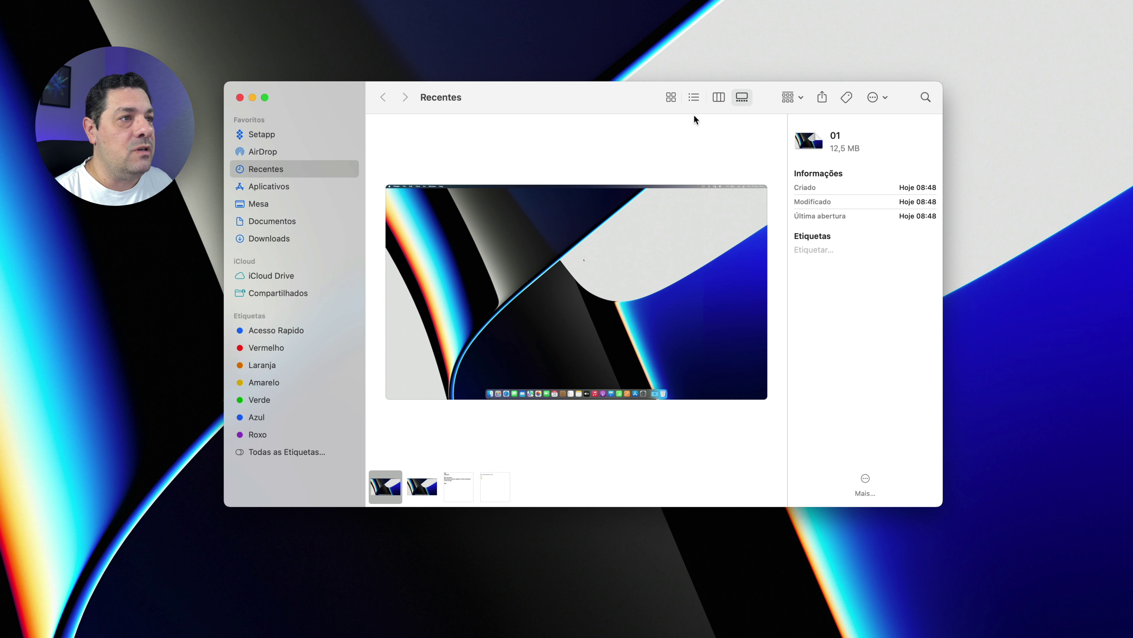
{"action": "left_click", "coordinate": [694, 98]}
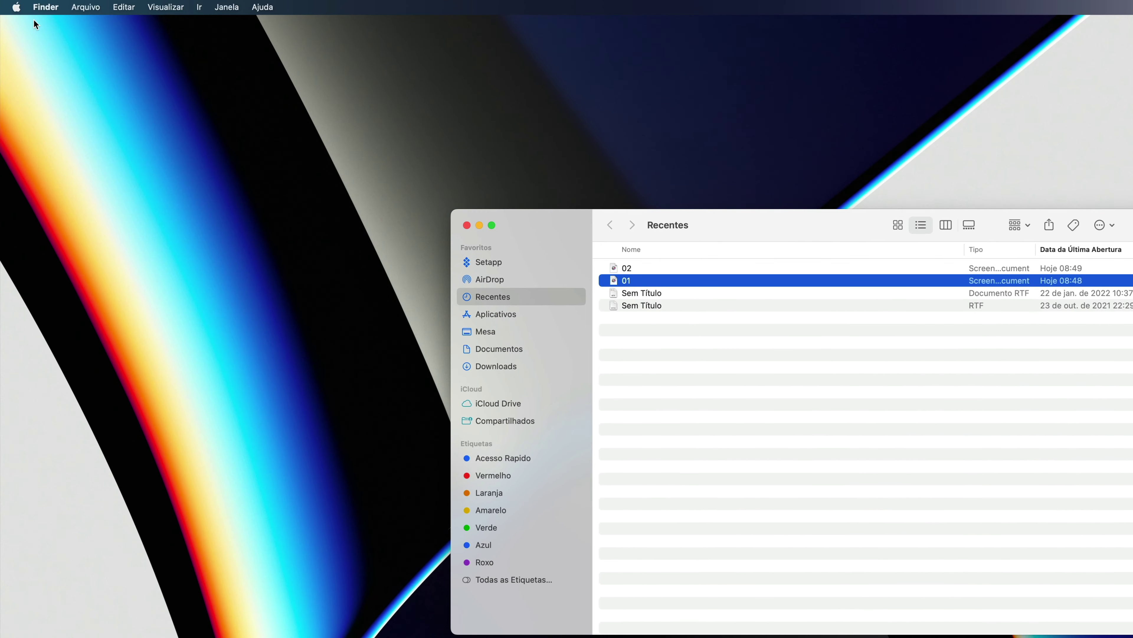
Set the Finder preferences to show Discos externos and CDs, DVDs e iPods on the desktop.
{"action": "left_click", "coordinate": [48, 8]}
{"action": "left_click", "coordinate": [55, 44]}
{"action": "left_click_drag", "start_coordinate": [84, 32], "coordinate": [796, 159]}
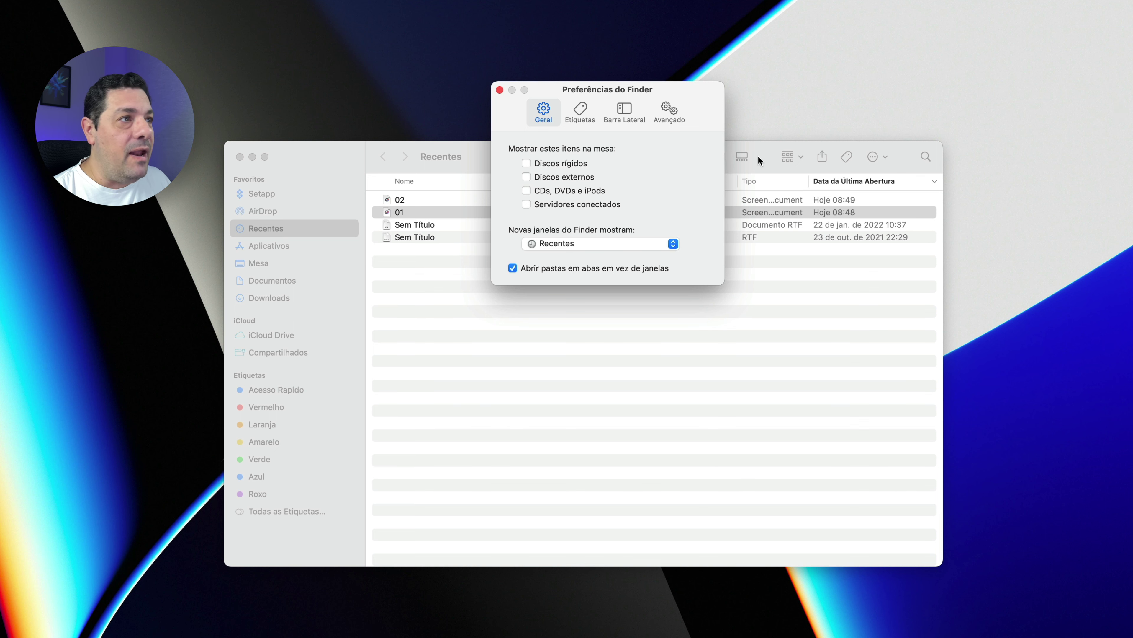
{"action": "left_click", "coordinate": [525, 188]}
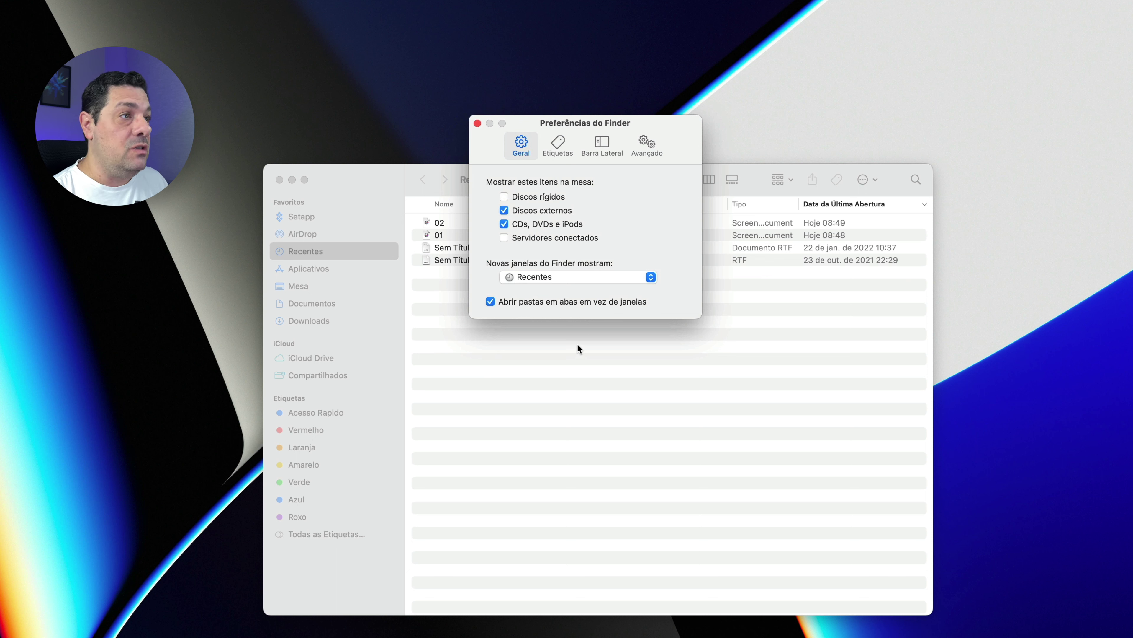
Make new Finder windows show the vlogtech folder and close the open Recentes window.
{"action": "left_click", "coordinate": [537, 278]}
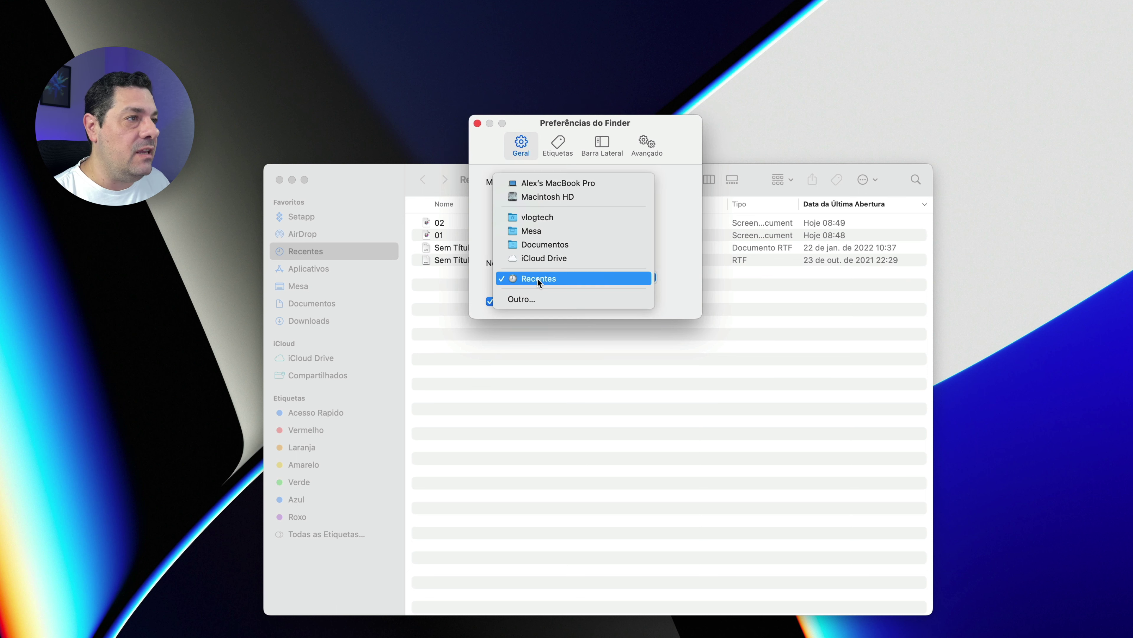
{"action": "left_click", "coordinate": [537, 217]}
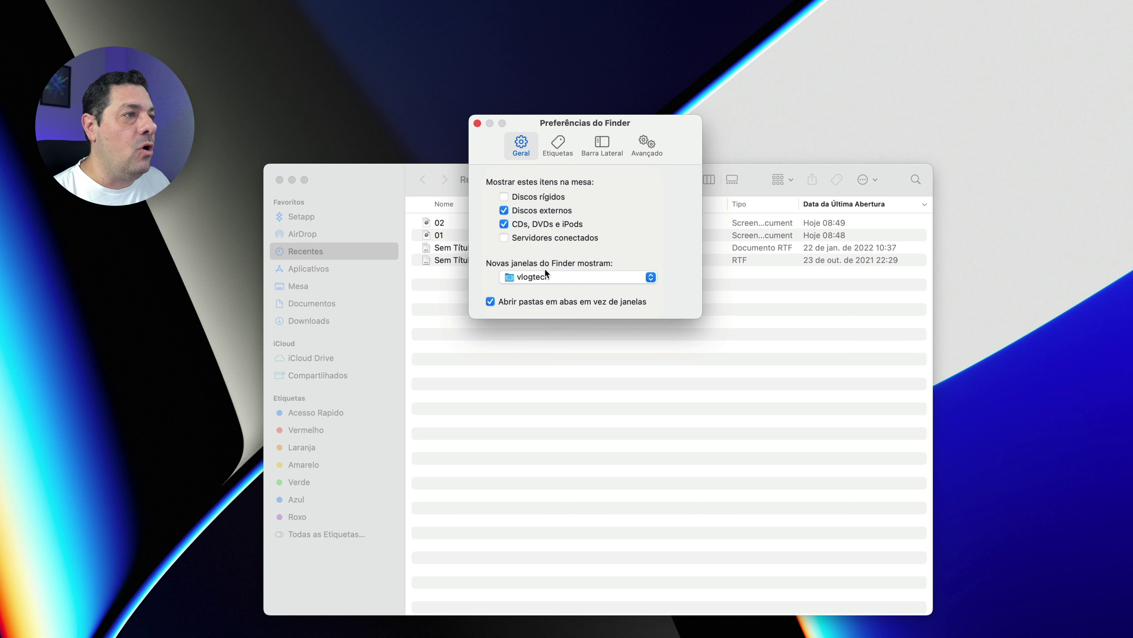
{"action": "left_click", "coordinate": [585, 392]}
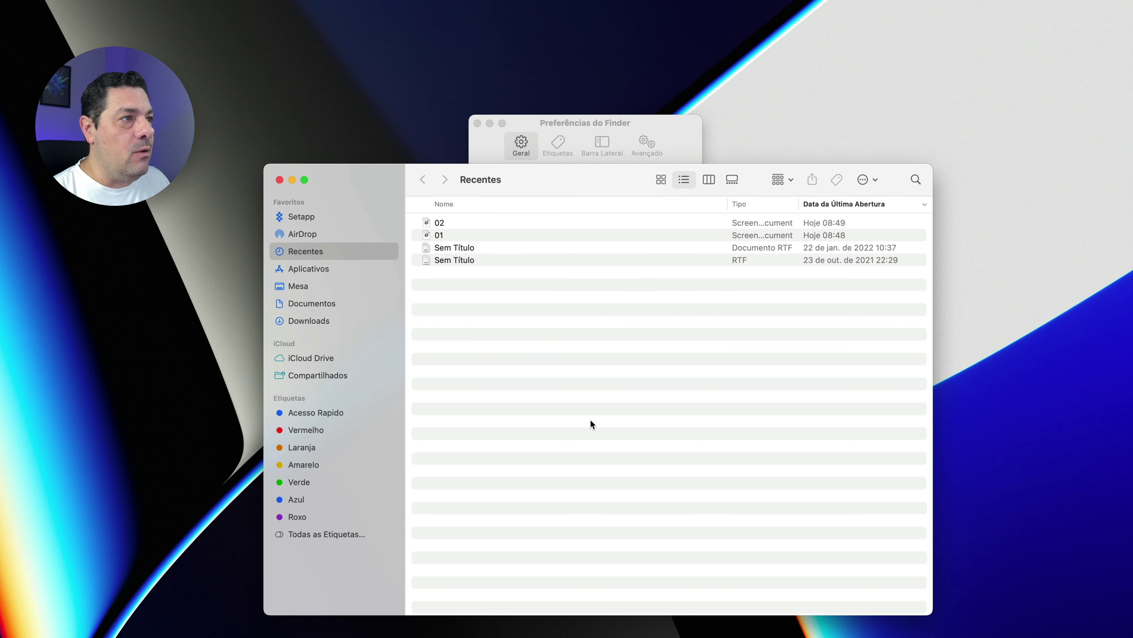
{"action": "left_click", "coordinate": [280, 180]}
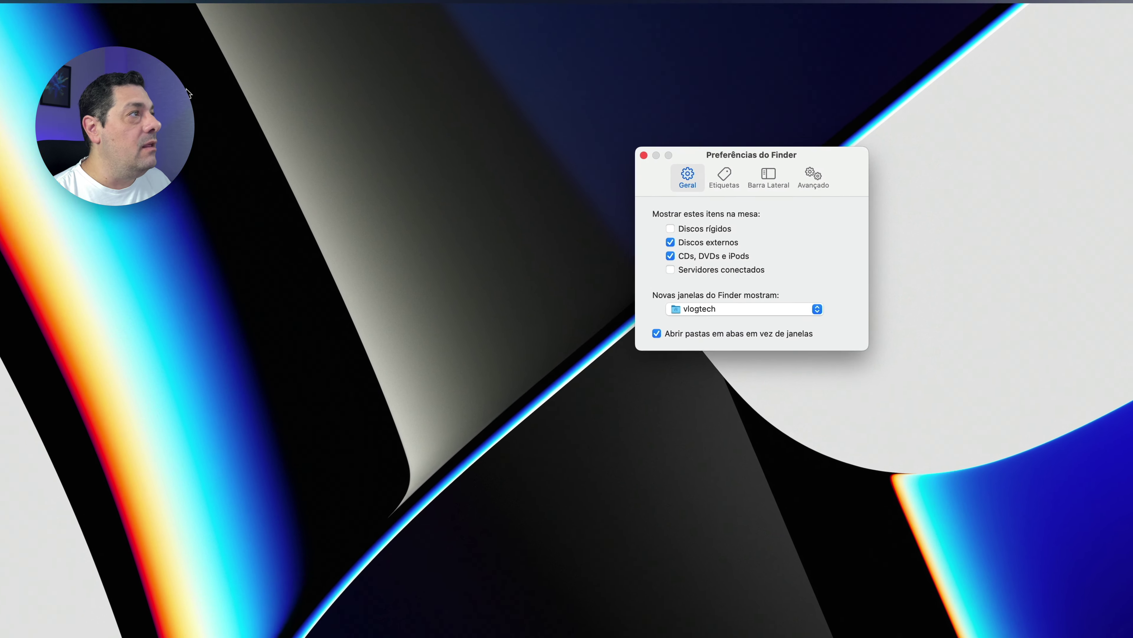
Open a new Finder window to check which folder it starts in.
{"action": "left_click", "coordinate": [86, 7]}
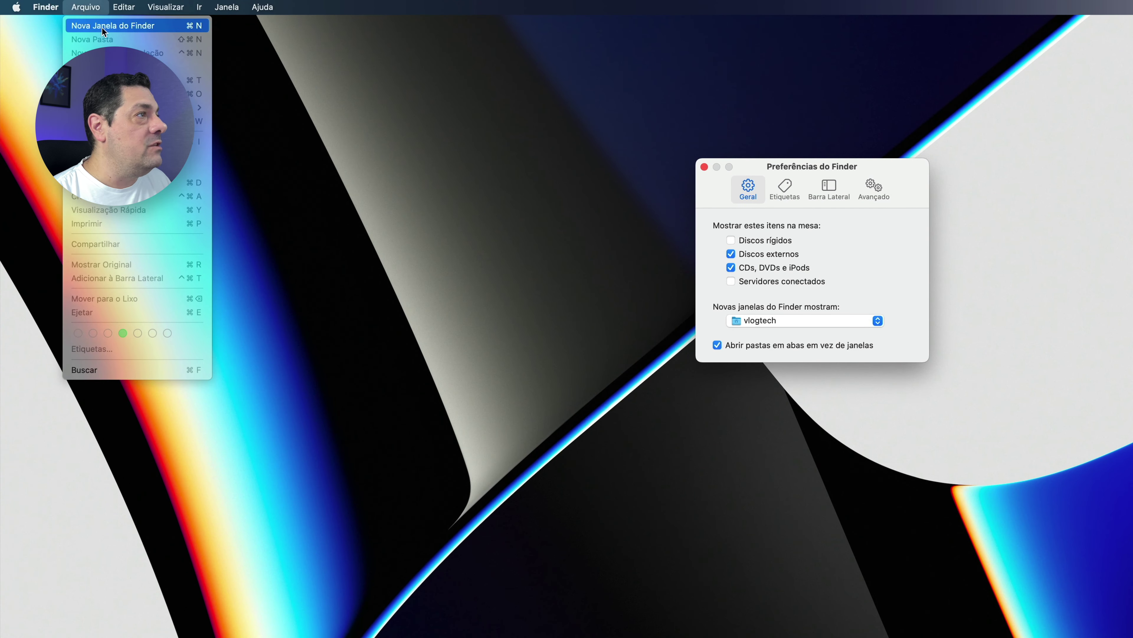
{"action": "left_click", "coordinate": [90, 29]}
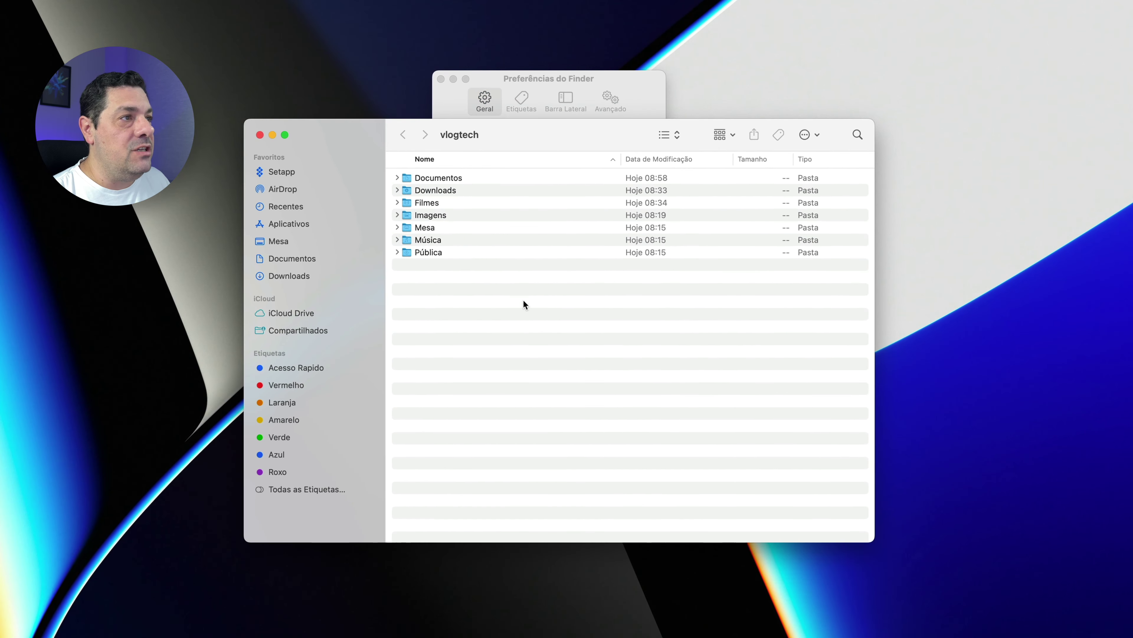
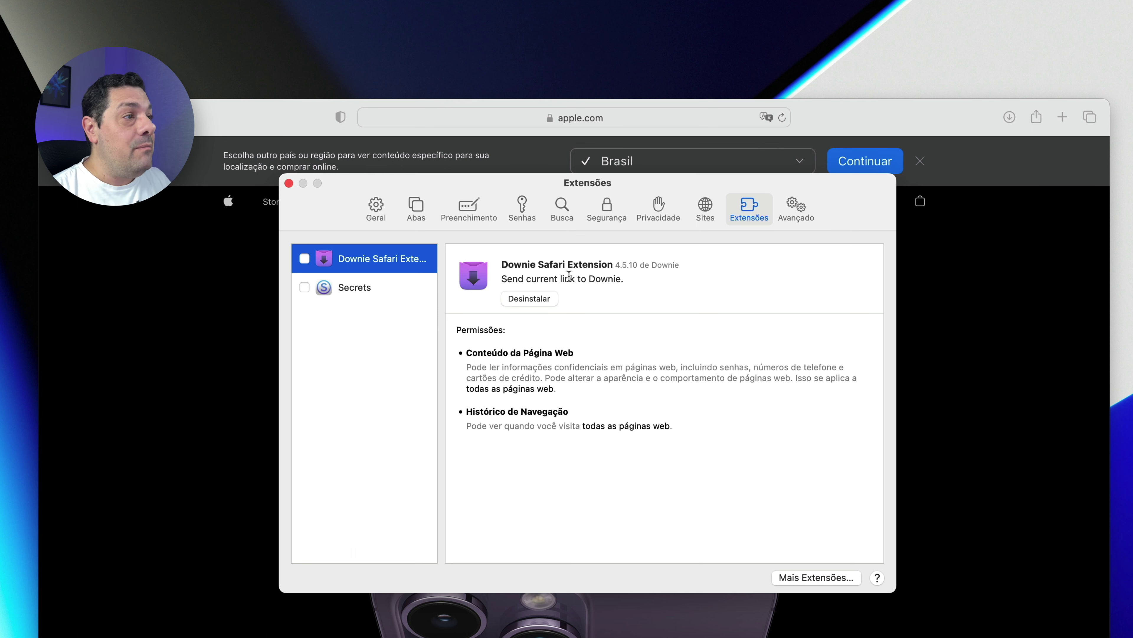
View the Secrets extension's details and open the App Store page for more Safari extensions, declining notifications.
{"action": "left_click", "coordinate": [353, 288]}
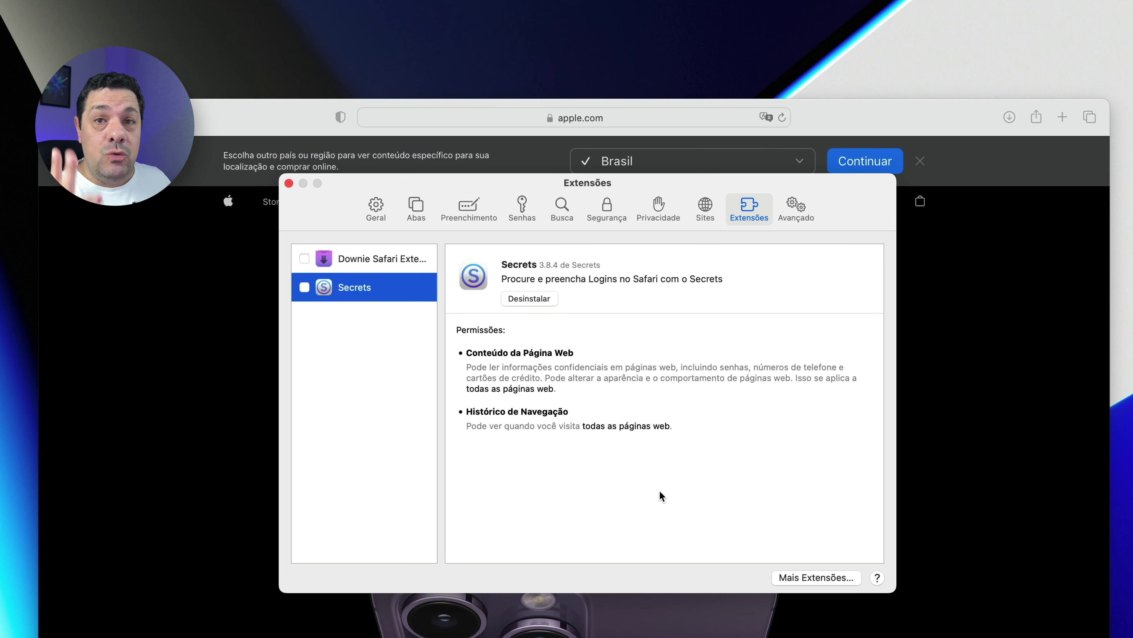
{"action": "left_click", "coordinate": [805, 580]}
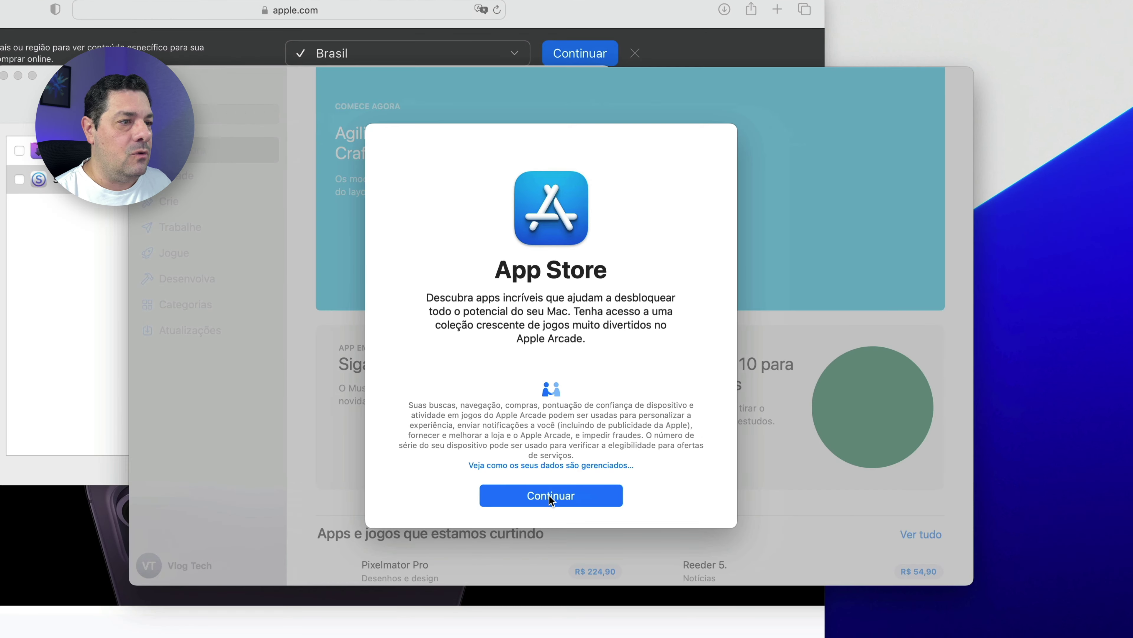
{"action": "left_click", "coordinate": [555, 494]}
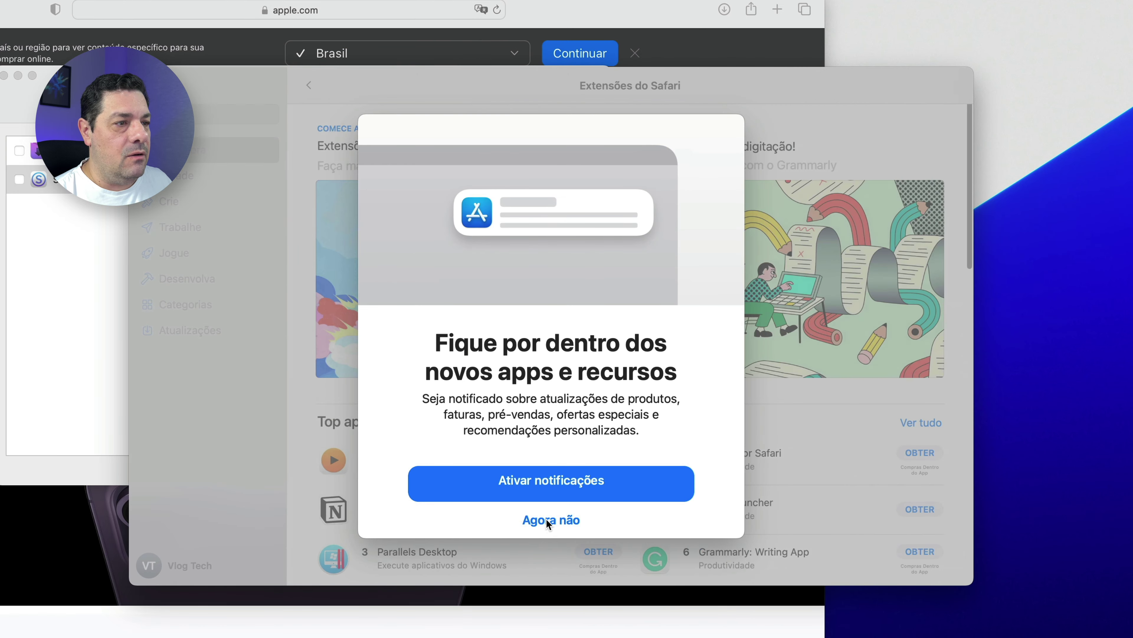
{"action": "left_click", "coordinate": [545, 519]}
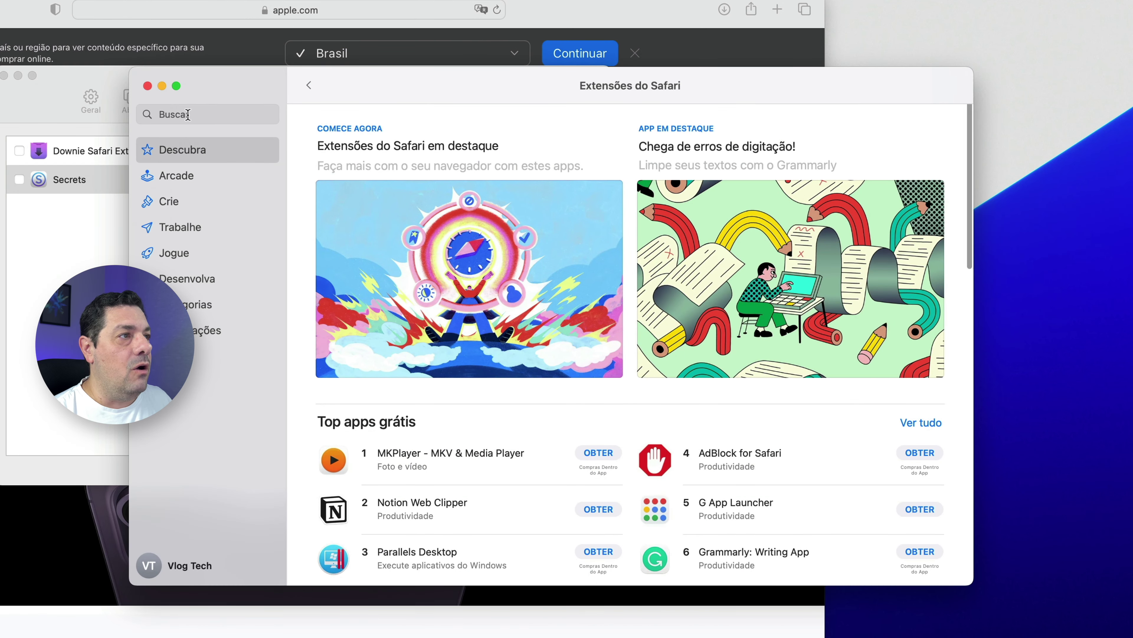
Search the App Store for adguard, review the AdGuard para Safari page and install the app.
{"action": "left_click", "coordinate": [189, 114]}
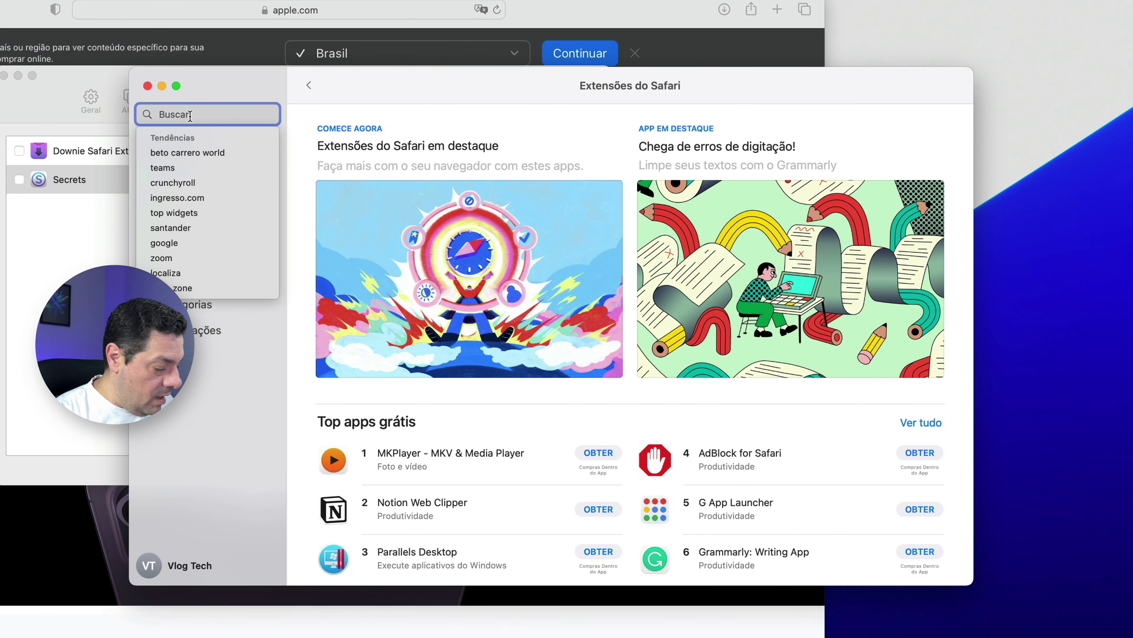
{"action": "type", "text": "adguard"}
{"action": "key", "text": "Return"}
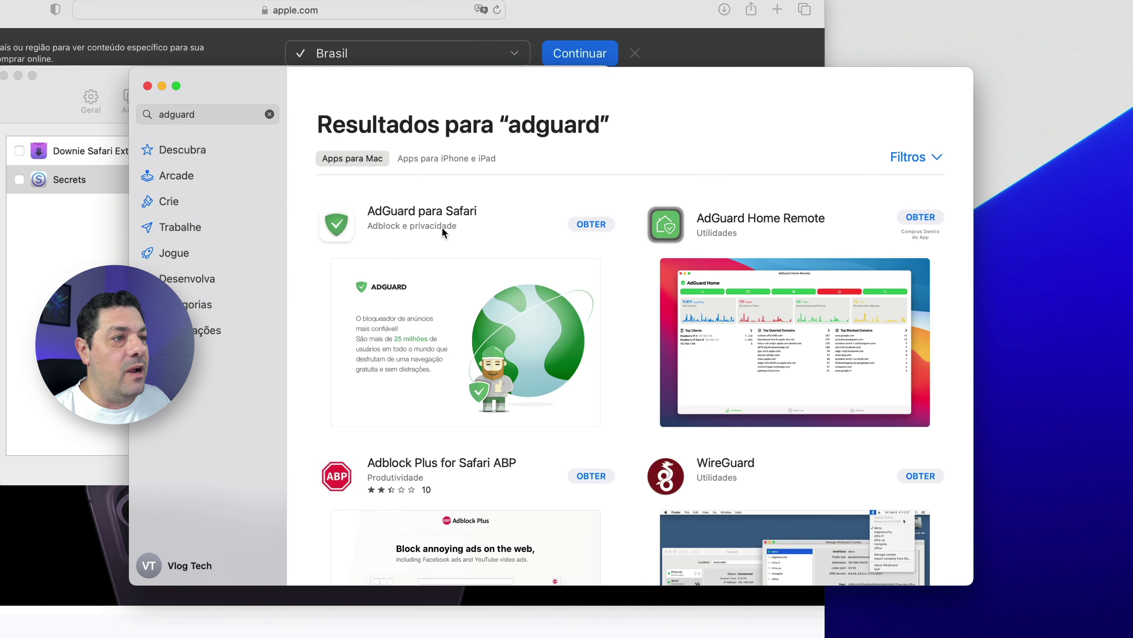
{"action": "left_click", "coordinate": [424, 211]}
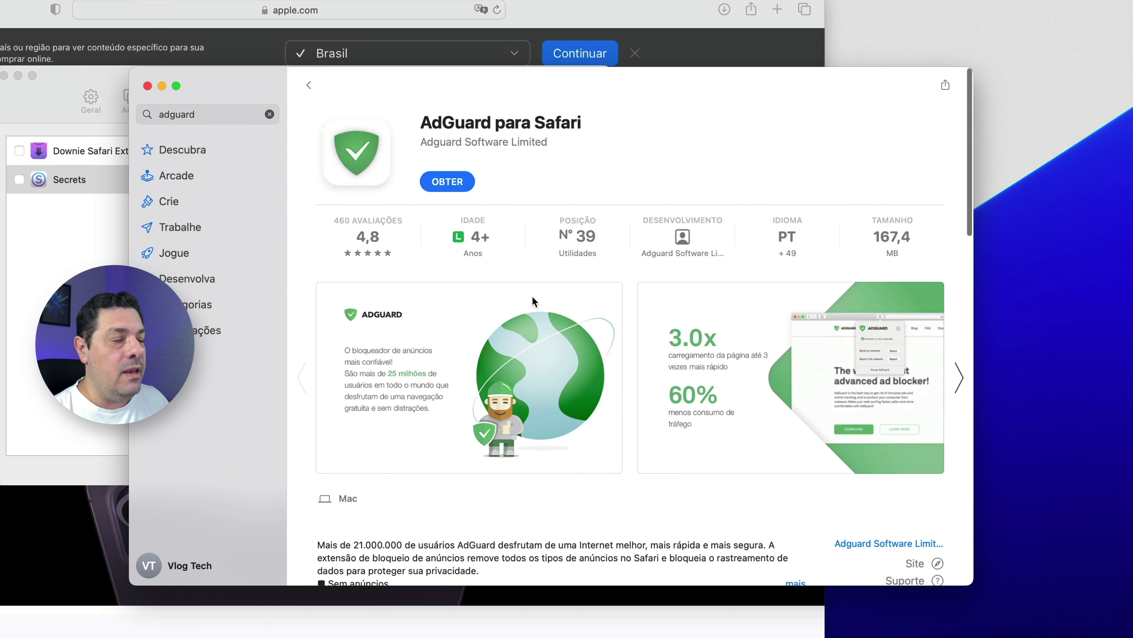
{"action": "scroll", "coordinate": [552, 441], "scroll_direction": "down", "scroll_amount": 5}
{"action": "scroll", "coordinate": [586, 365], "scroll_direction": "up", "scroll_amount": 1}
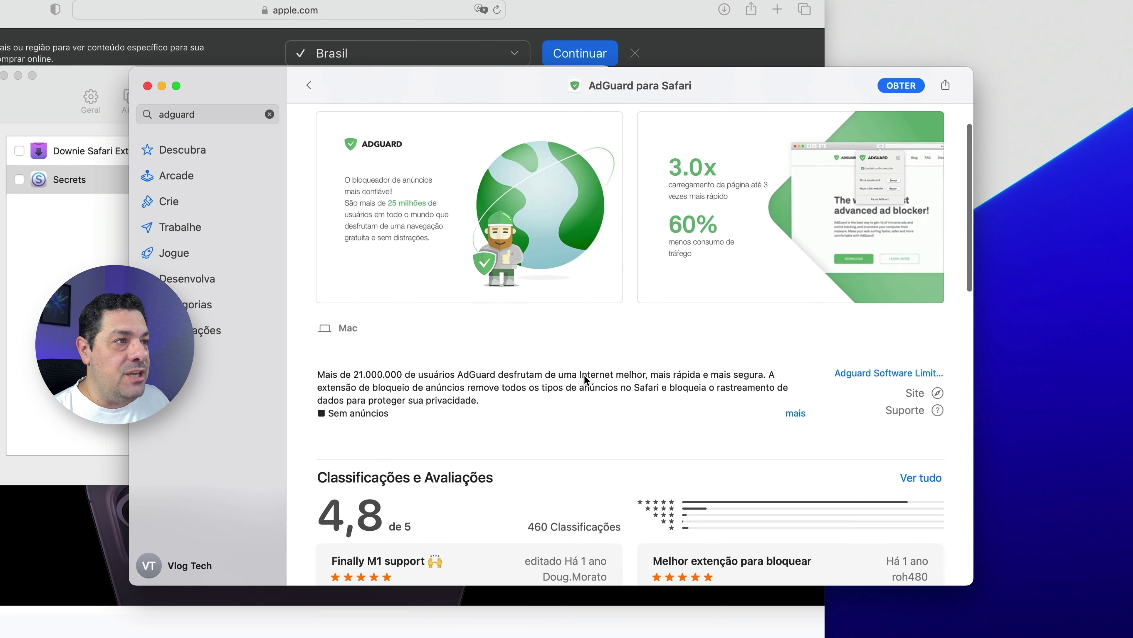
{"action": "scroll", "coordinate": [586, 381], "scroll_direction": "up", "scroll_amount": 5}
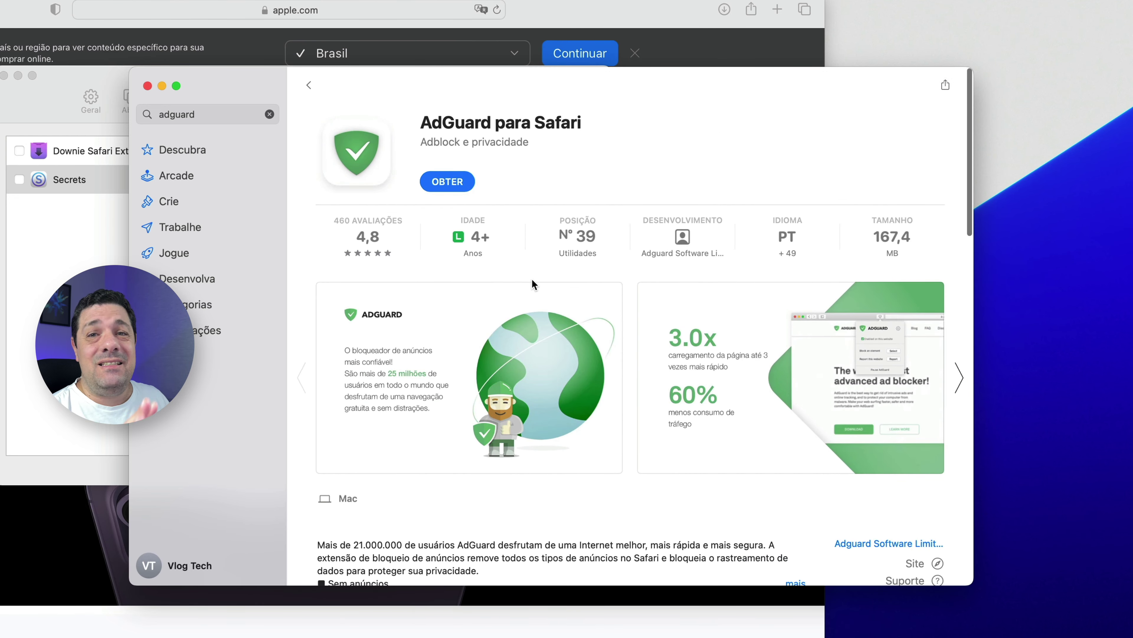
{"action": "left_click", "coordinate": [448, 182]}
Find and install Dark Mode for Safari: NightEye, and return from the App Store to Safari's extension list.
{"action": "left_click", "coordinate": [146, 115]}
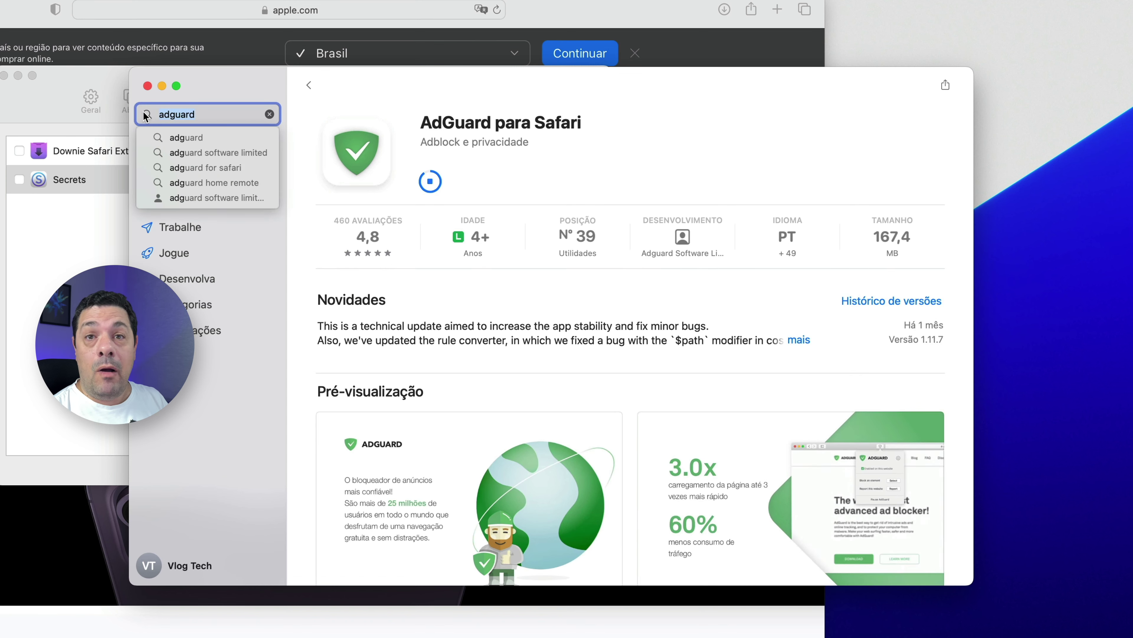
{"action": "type", "text": "nighteye"}
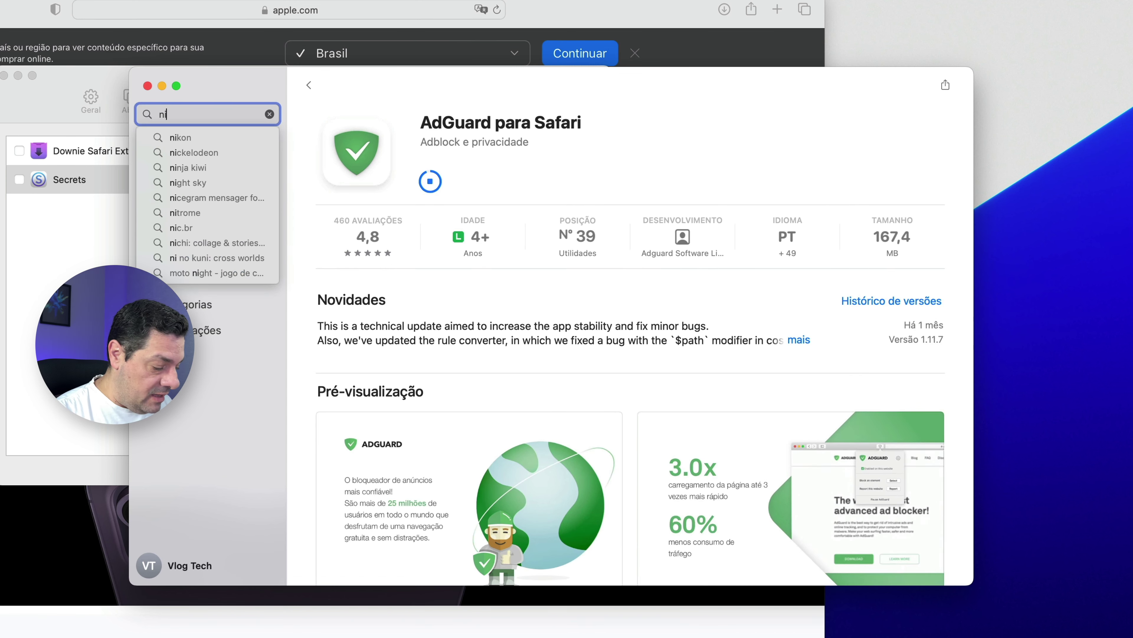
{"action": "left_click", "coordinate": [210, 187]}
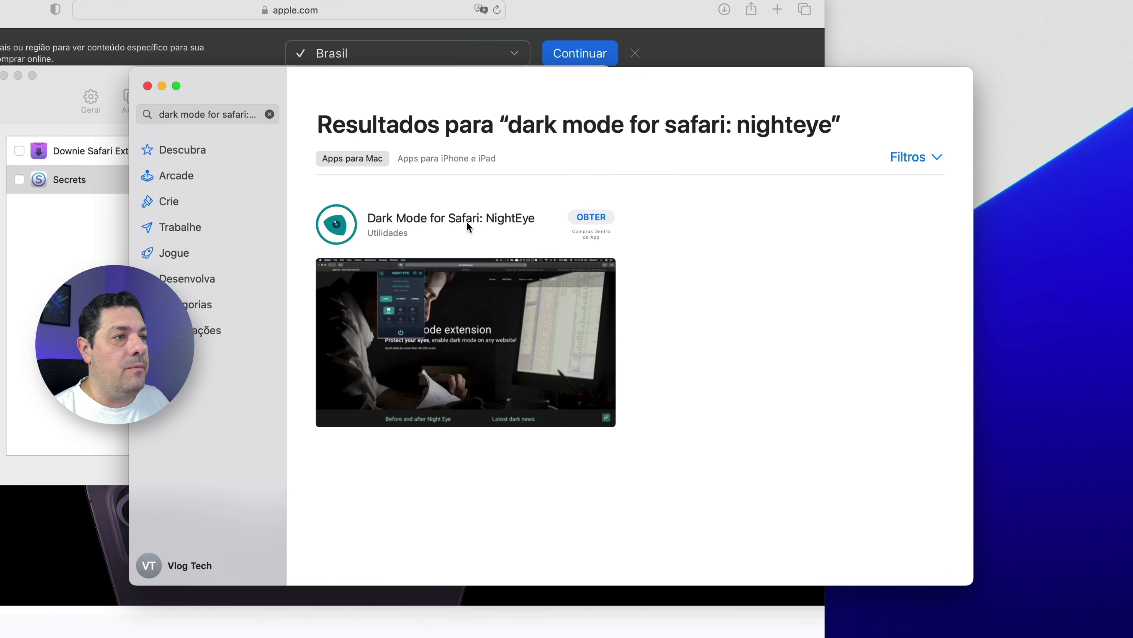
{"action": "left_click", "coordinate": [467, 220]}
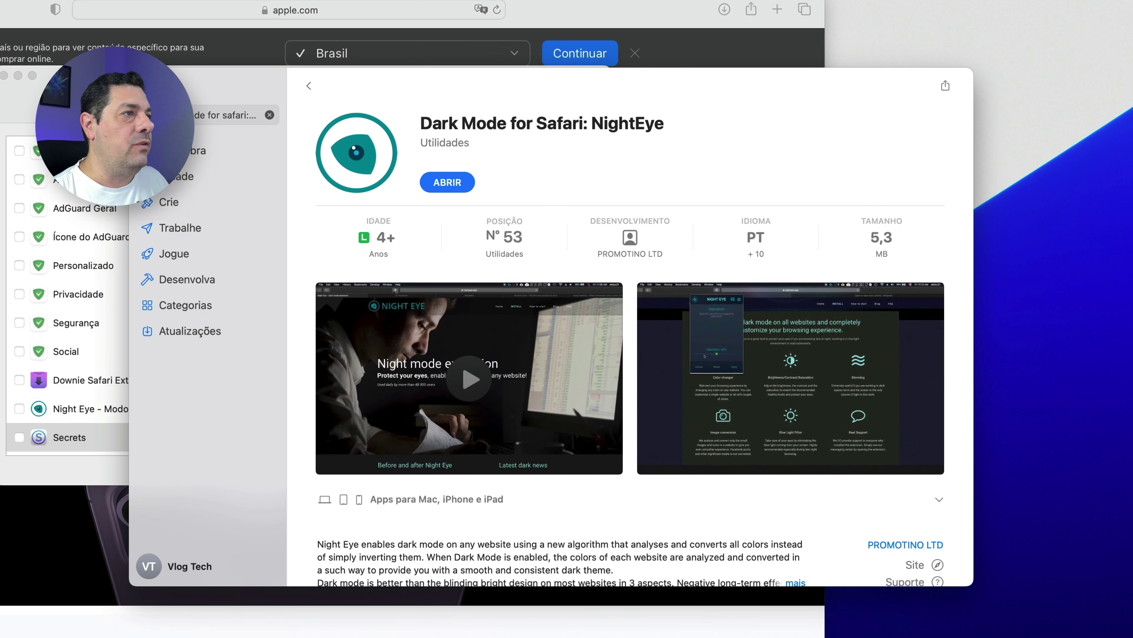
{"action": "left_click", "coordinate": [147, 86]}
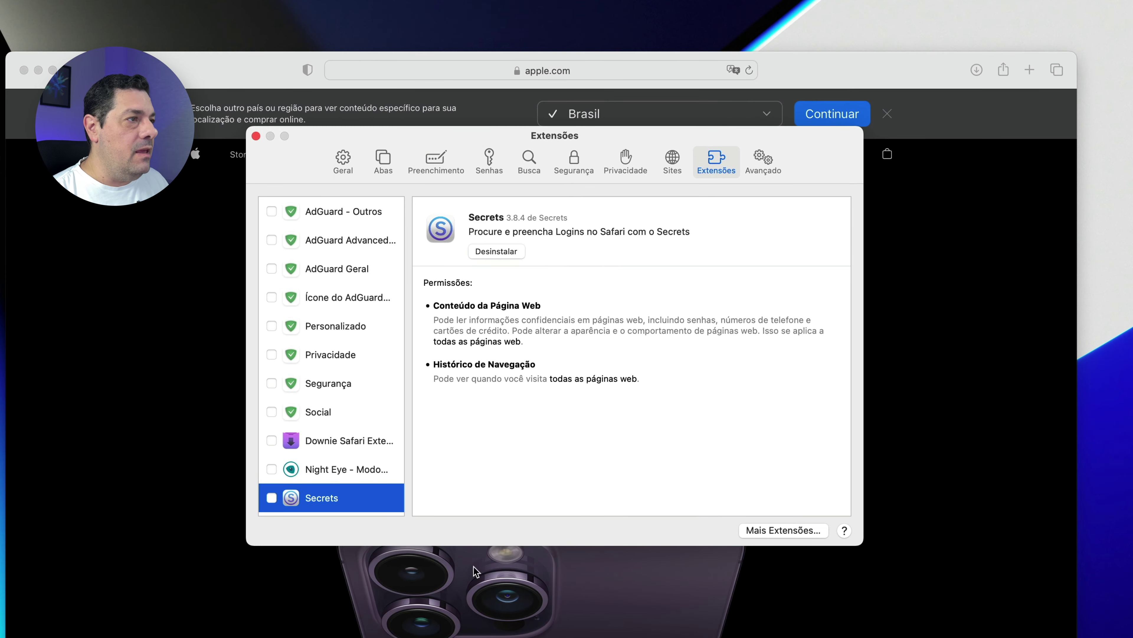
{"action": "scroll", "coordinate": [332, 357], "scroll_direction": "down", "scroll_amount": 2}
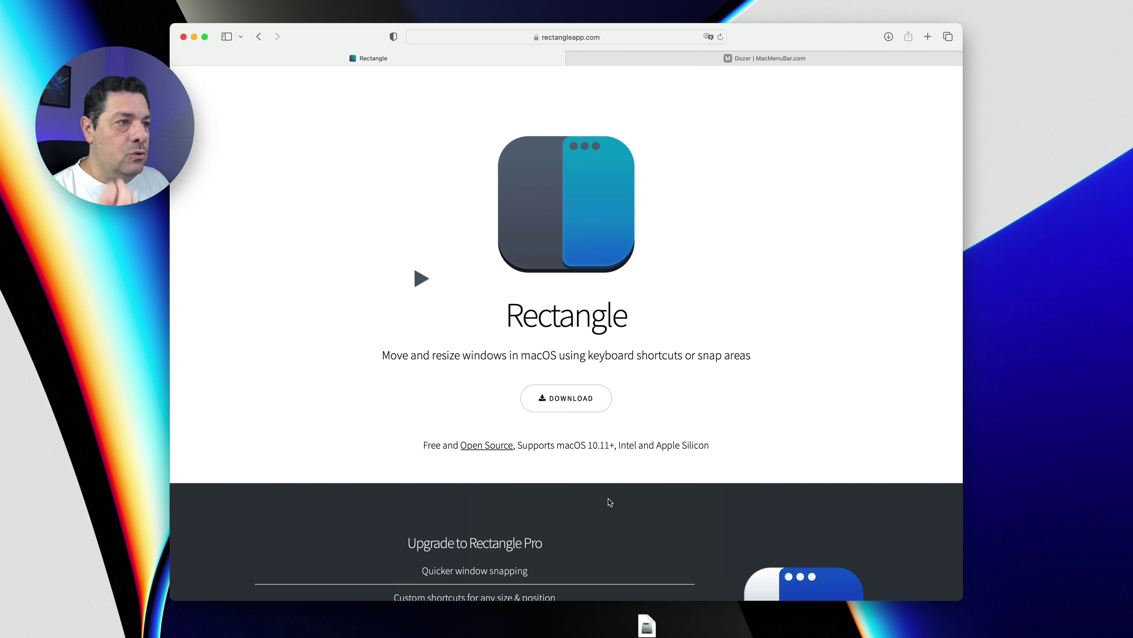
Open the downloaded Rectangle0.59.dmg and copy Rectangle into the Applications folder.
{"action": "left_click", "coordinate": [648, 632]}
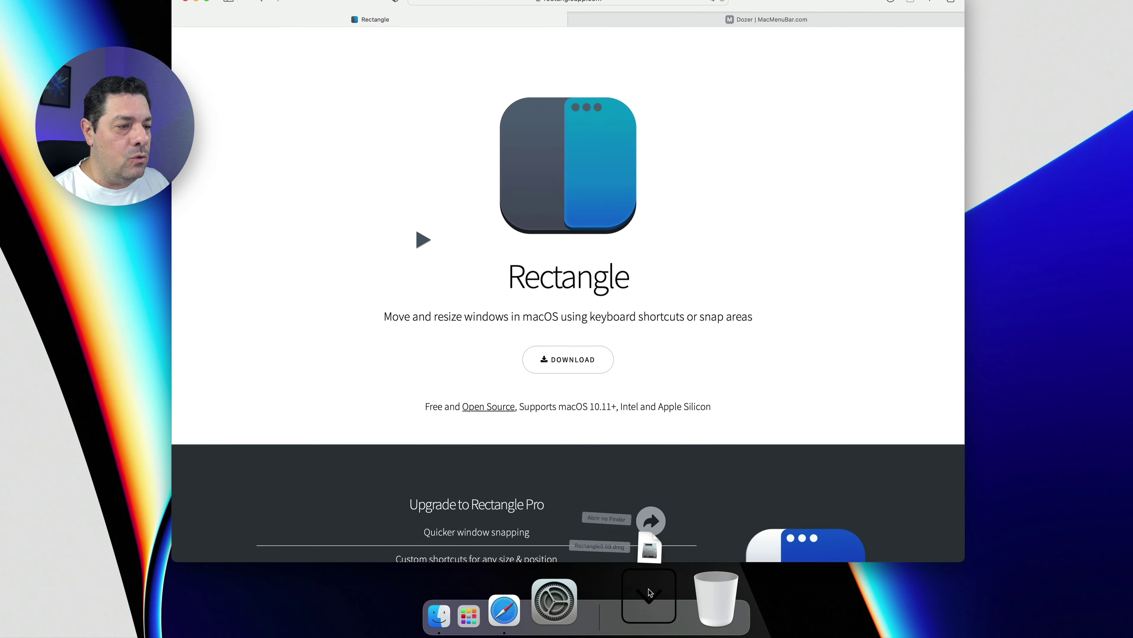
{"action": "left_click", "coordinate": [650, 547]}
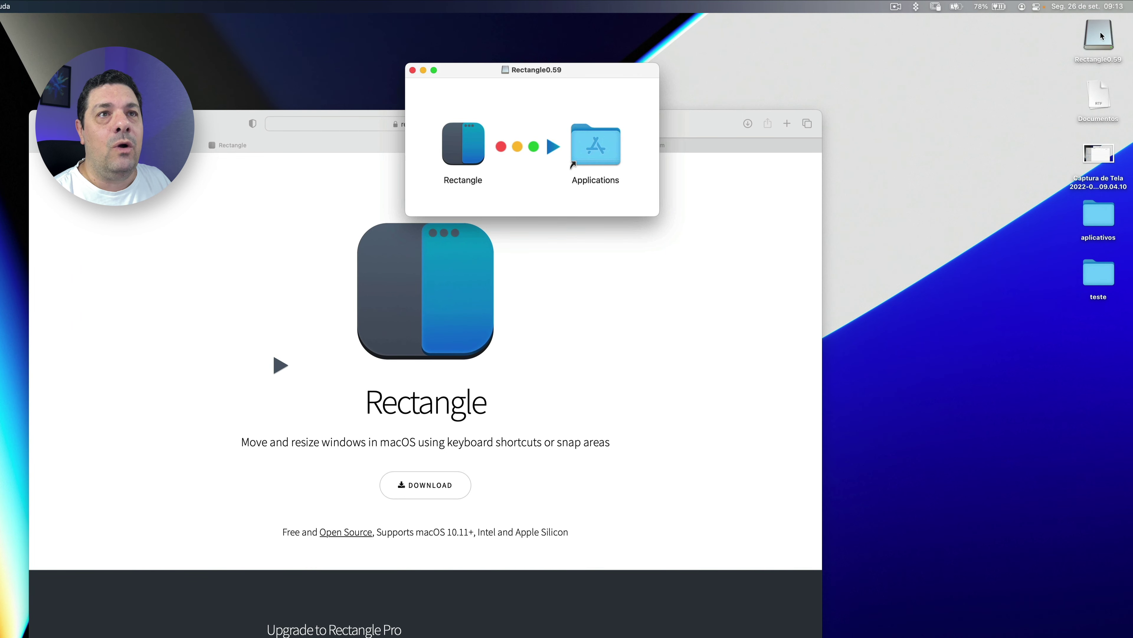
{"action": "left_click", "coordinate": [1098, 40]}
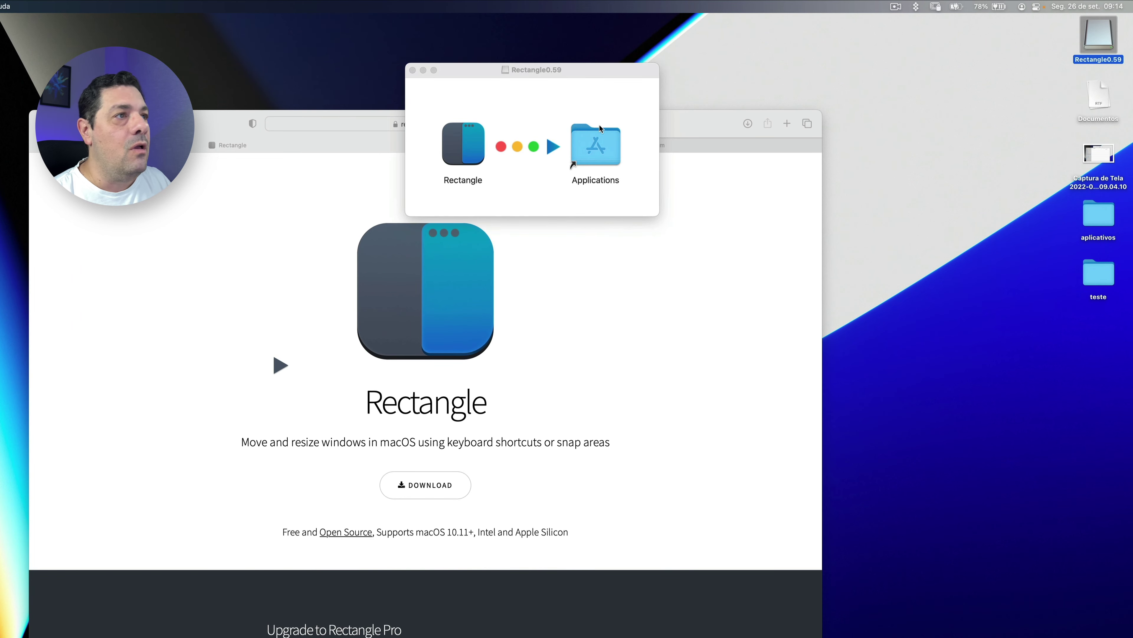
{"action": "left_click_drag", "start_coordinate": [498, 78], "coordinate": [411, 104]}
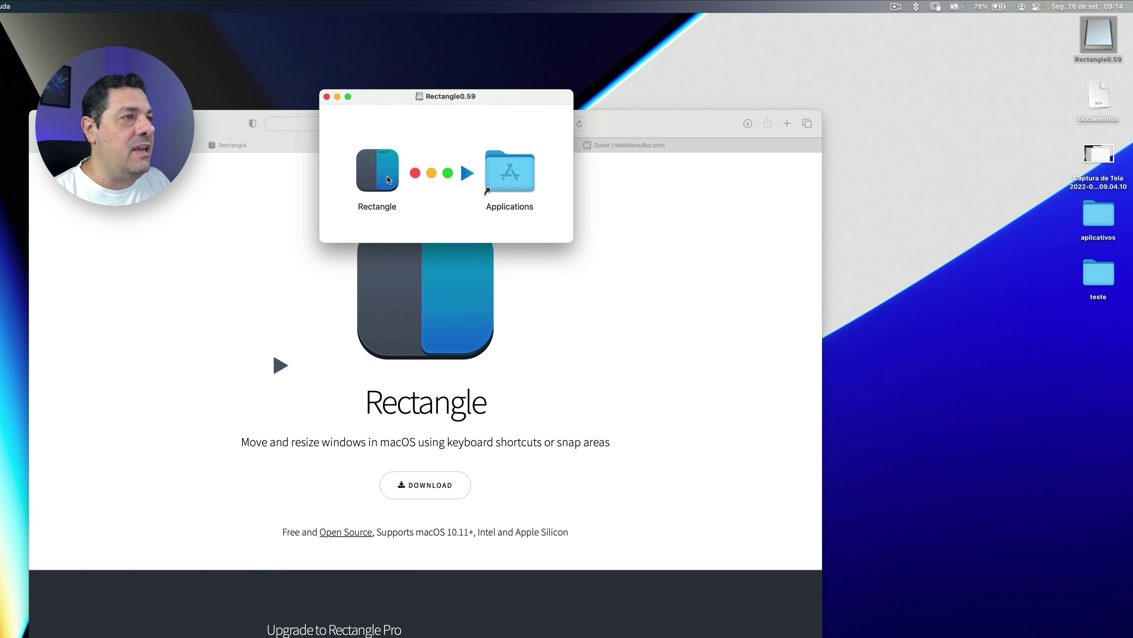
{"action": "left_click_drag", "start_coordinate": [378, 180], "coordinate": [526, 186]}
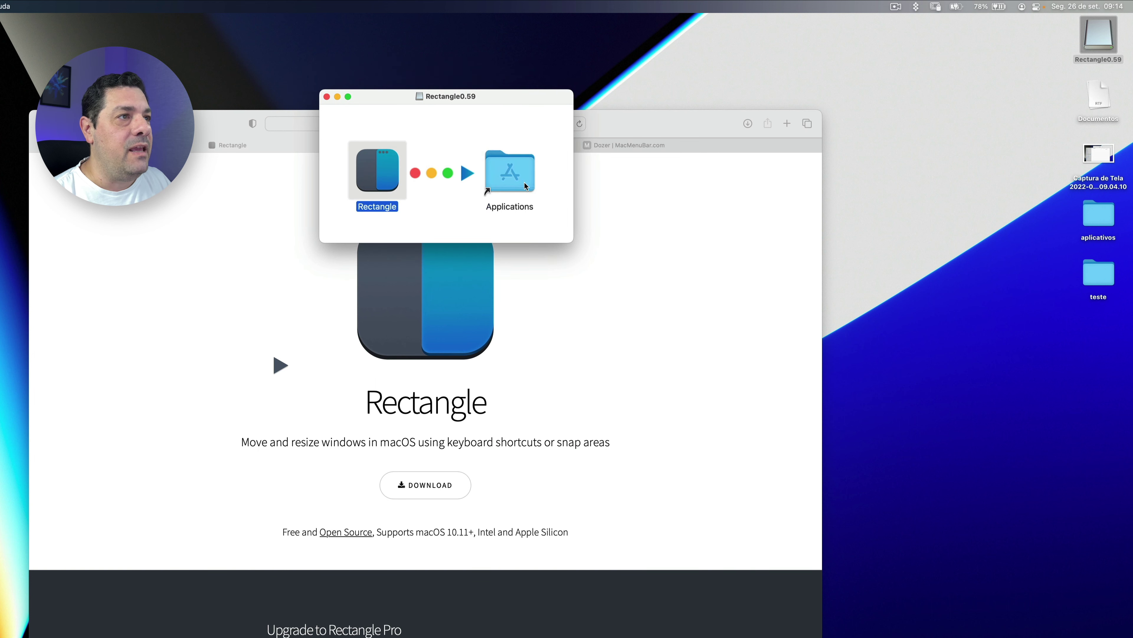
Close the Rectangle installer window and eject the Rectangle0.59 disk from the desktop.
{"action": "left_click", "coordinate": [327, 97]}
{"action": "left_click", "coordinate": [1043, 62]}
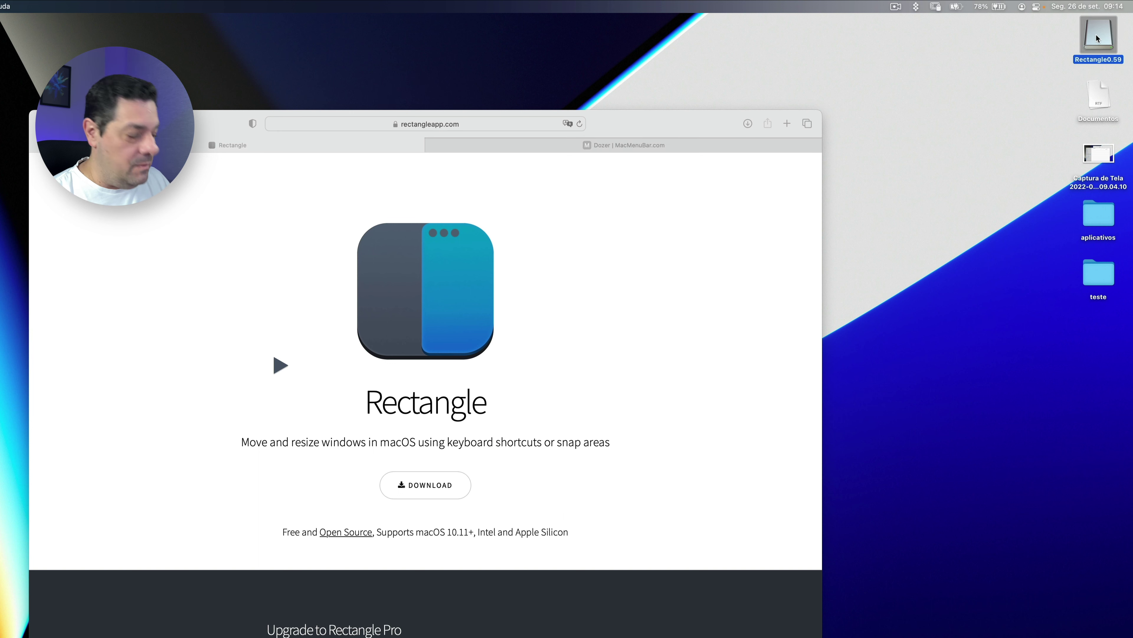
{"action": "key", "text": "super"}
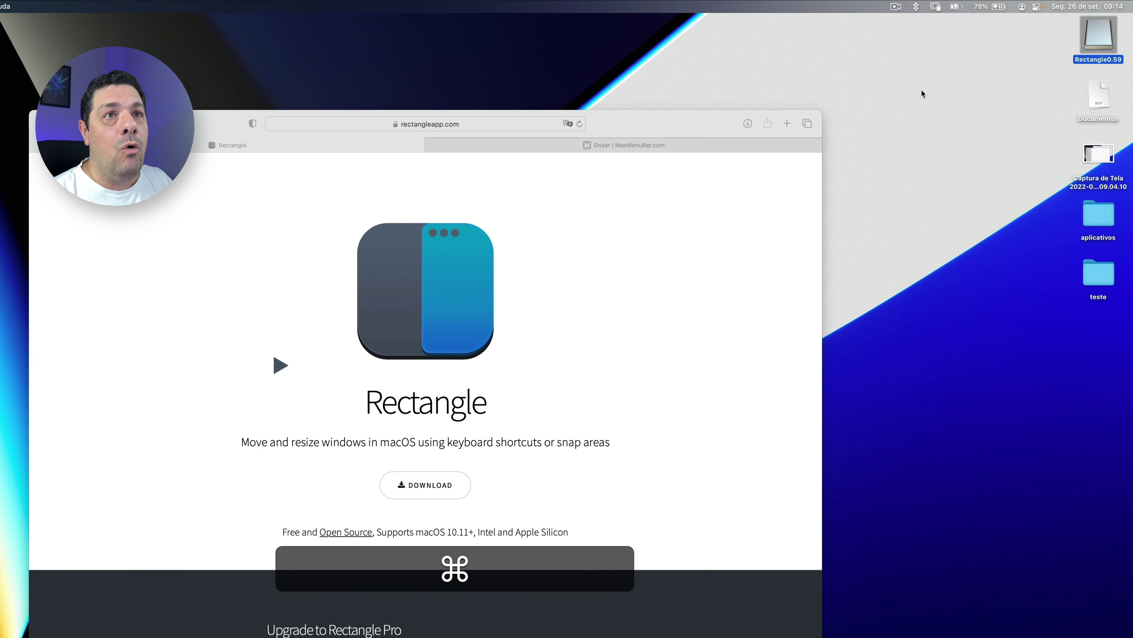
{"action": "right_click", "coordinate": [1102, 37]}
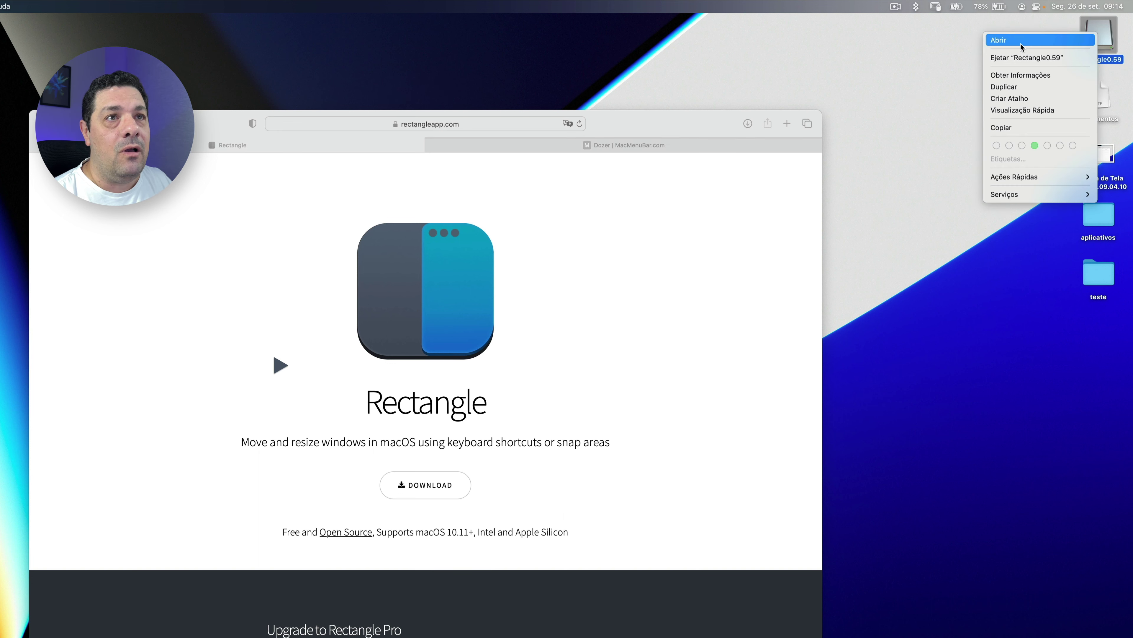
{"action": "left_click", "coordinate": [1023, 61]}
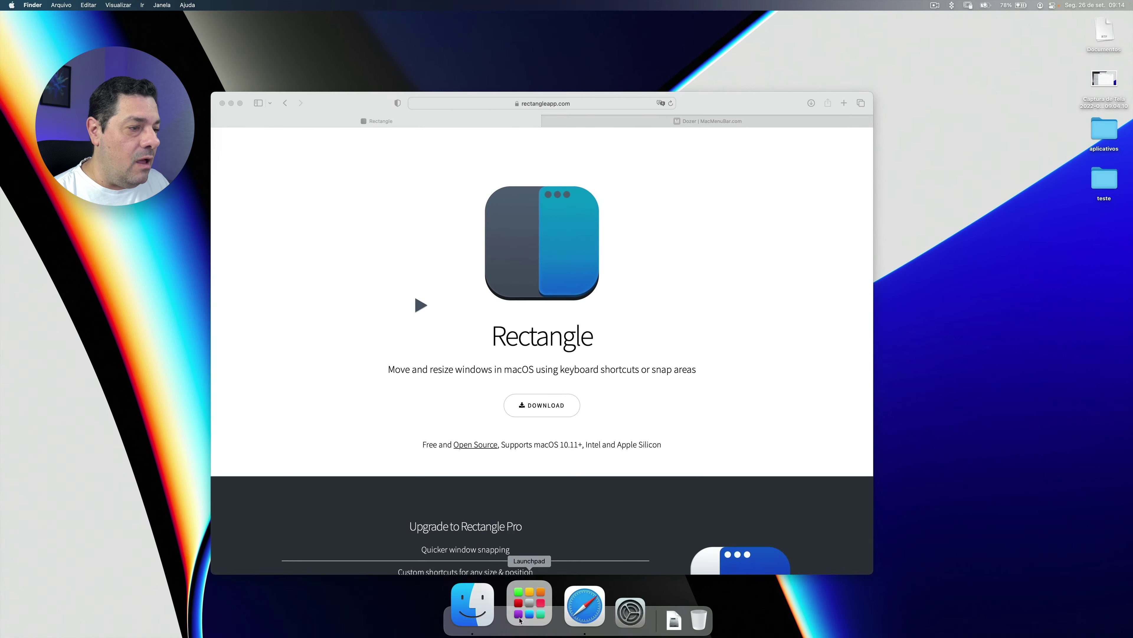
Launch Rectangle from Launchpad and approve opening the downloaded app.
{"action": "left_click", "coordinate": [524, 614]}
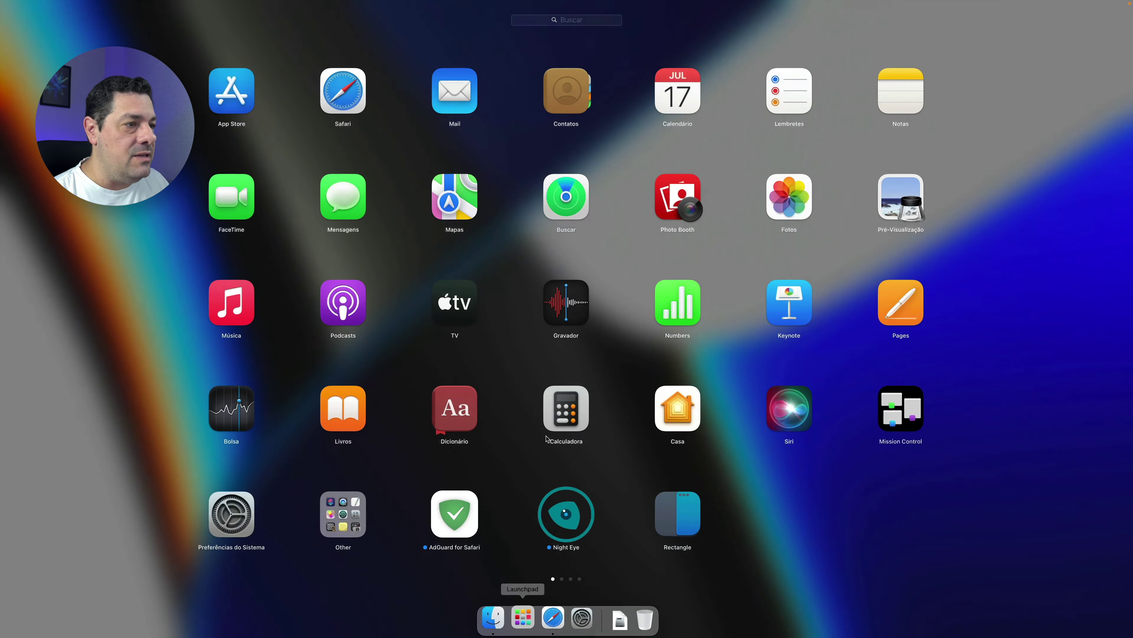
{"action": "left_click", "coordinate": [673, 521]}
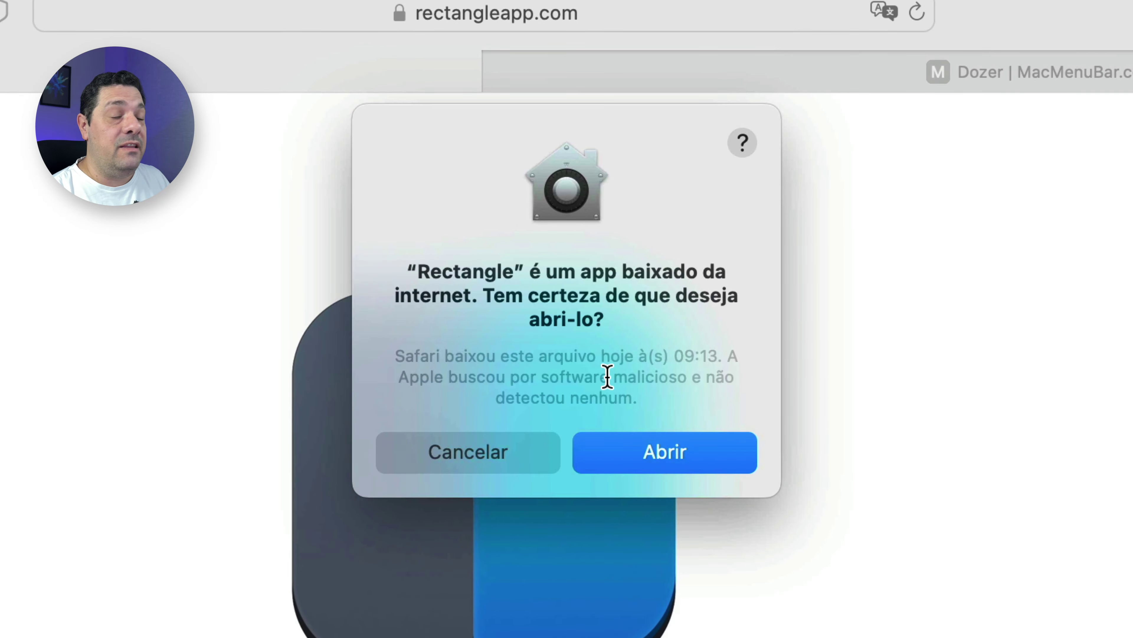
{"action": "left_click", "coordinate": [656, 460]}
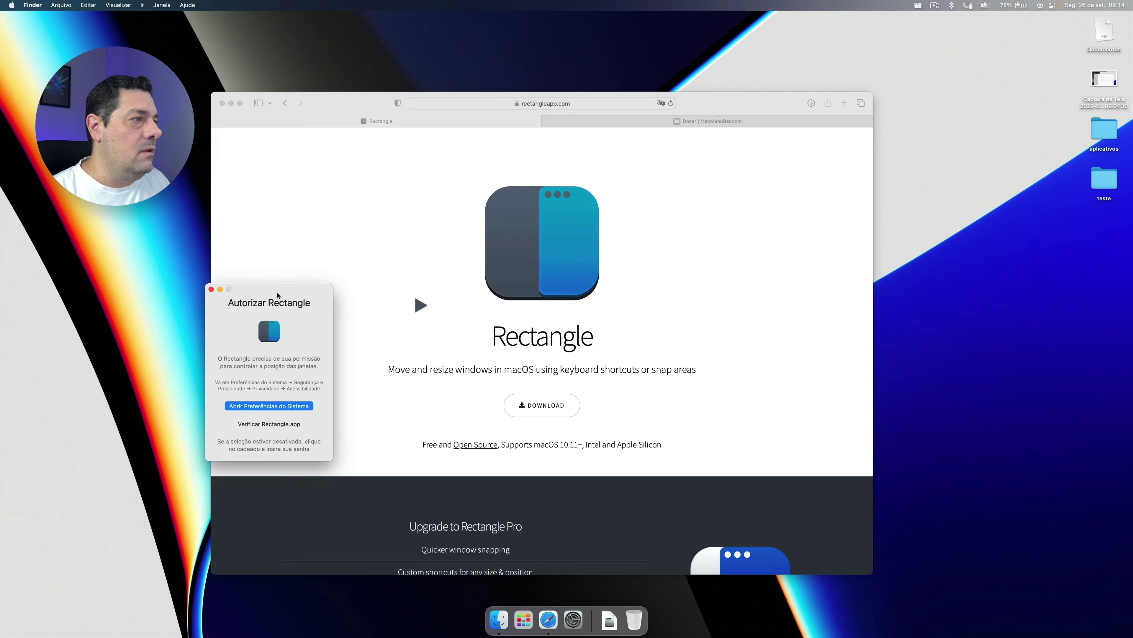
Unlock the Acessibilidade privacy settings from Rectangle's authorisation window and allow Rectangle to control the computer.
{"action": "left_click_drag", "start_coordinate": [277, 295], "coordinate": [650, 145]}
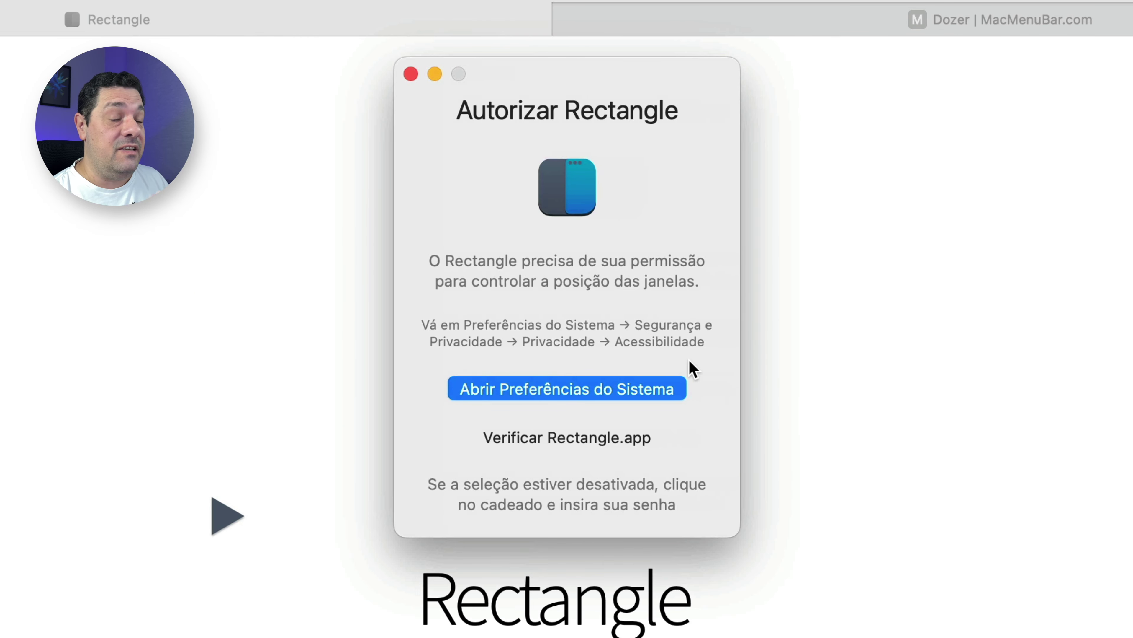
{"action": "left_click", "coordinate": [547, 394]}
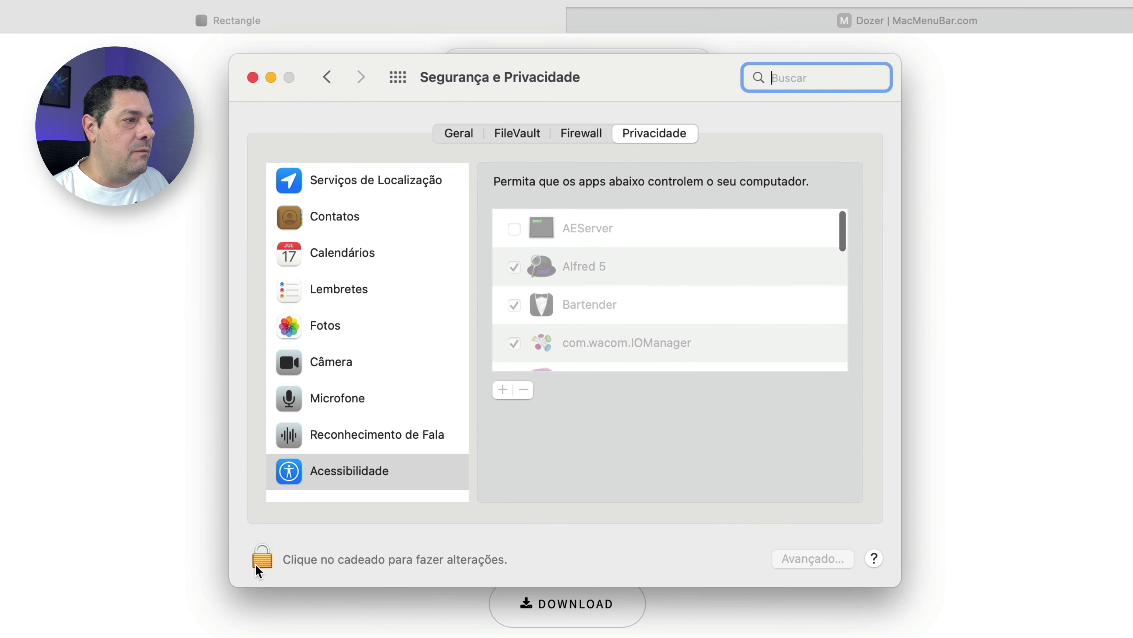
{"action": "left_click", "coordinate": [262, 558]}
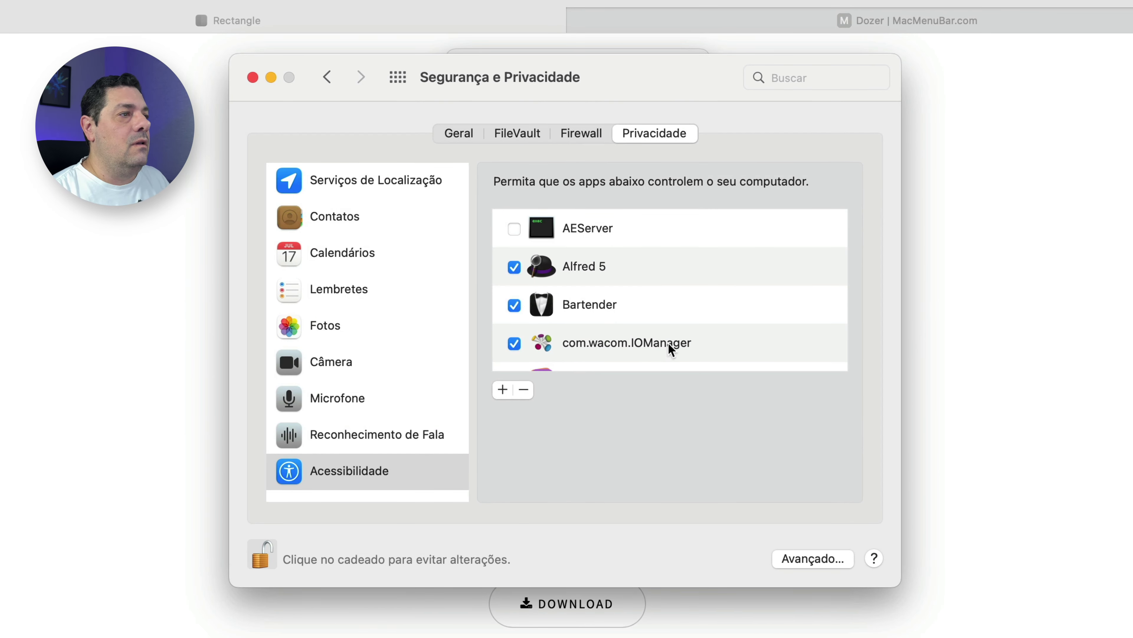
{"action": "scroll", "coordinate": [624, 341], "scroll_direction": "down", "scroll_amount": 2}
{"action": "scroll", "coordinate": [622, 334], "scroll_direction": "down", "scroll_amount": 9}
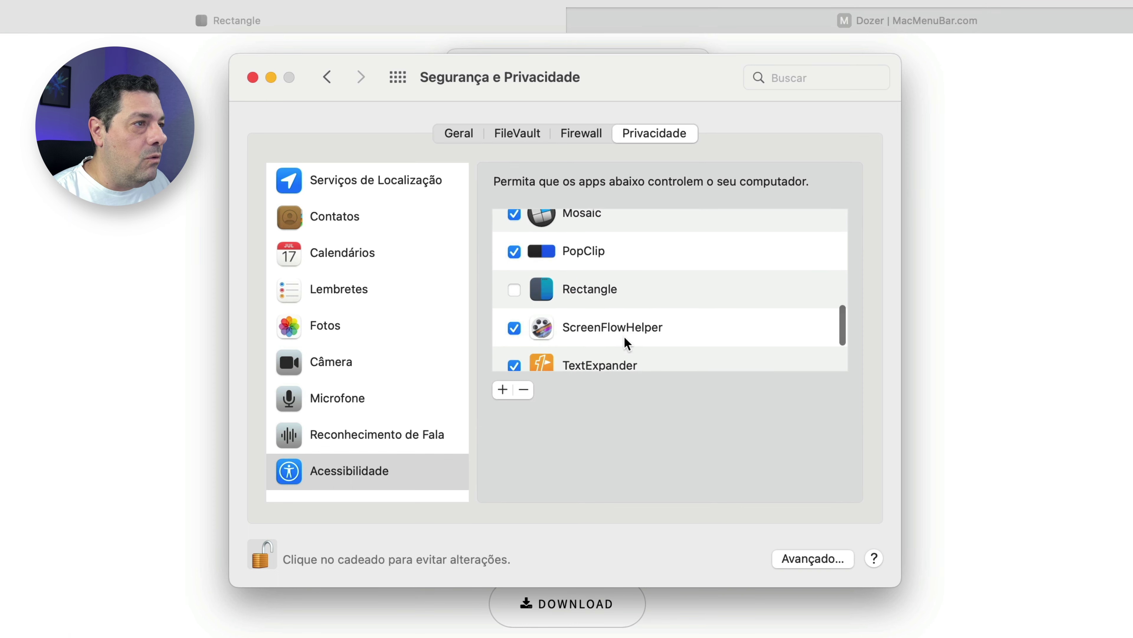
{"action": "scroll", "coordinate": [558, 290], "scroll_direction": "up", "scroll_amount": 2}
{"action": "left_click", "coordinate": [514, 265]}
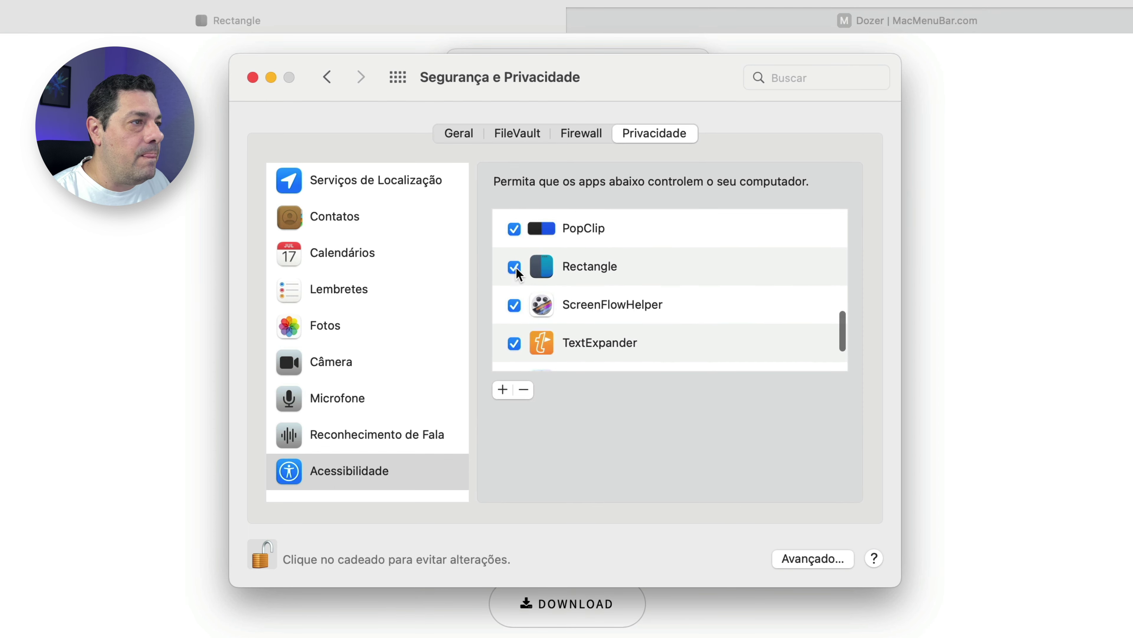
Move Rectangle's keyboard shortcut settings window aside and close it.
{"action": "left_click_drag", "start_coordinate": [634, 197], "coordinate": [477, 223]}
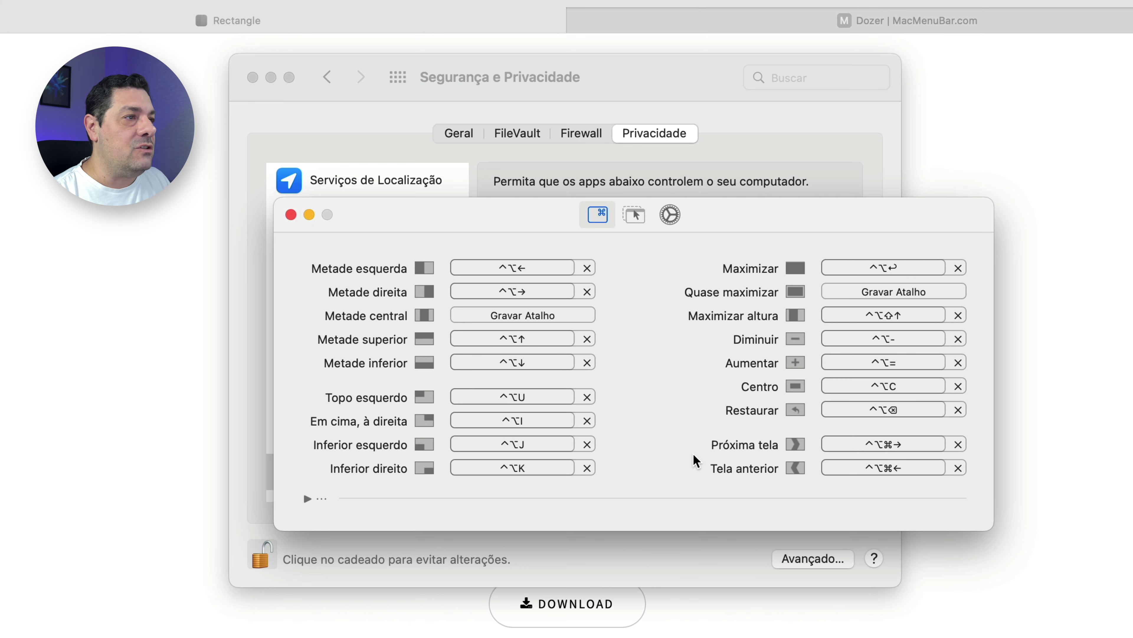
{"action": "key", "text": "ctrl+alt+c"}
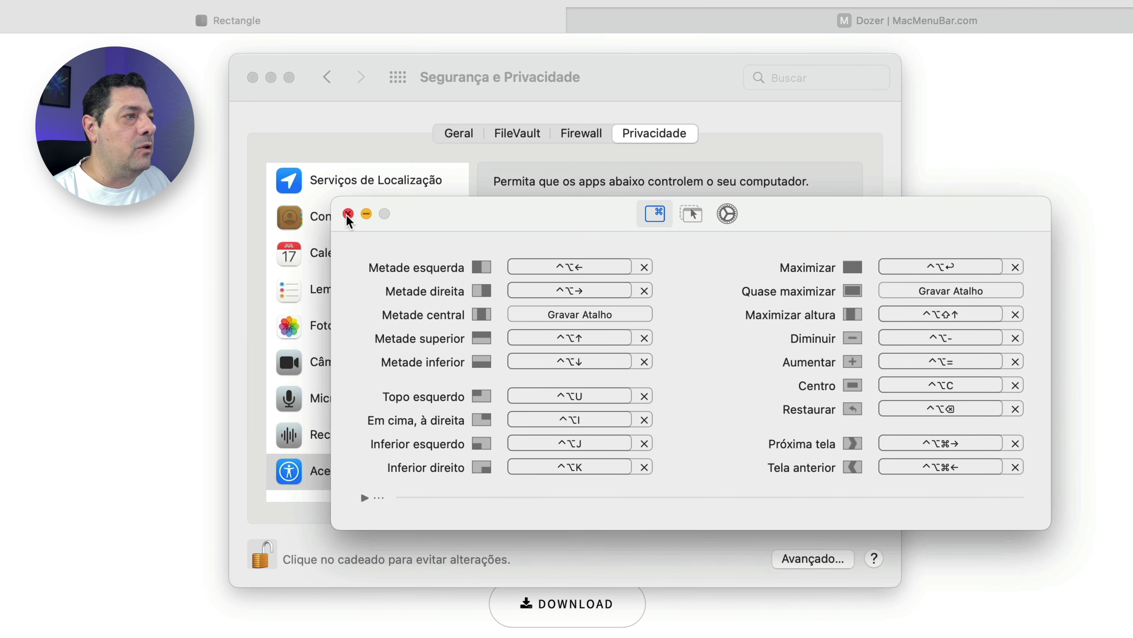
{"action": "left_click", "coordinate": [348, 215]}
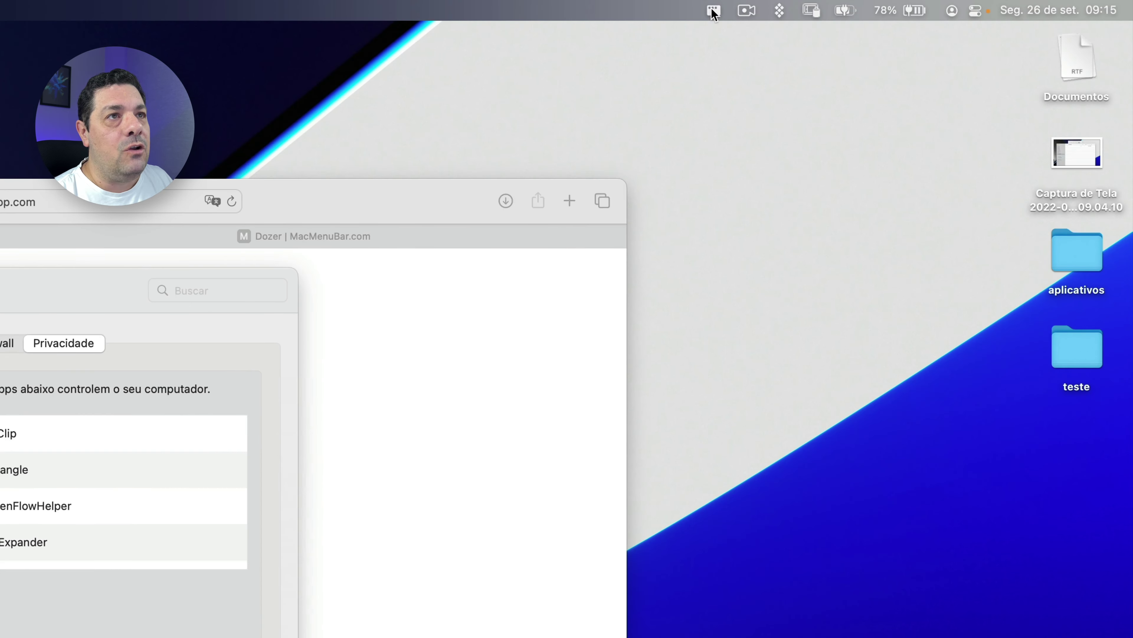
Look through Rectangle's list of window layout commands and dismiss it.
{"action": "left_click", "coordinate": [714, 10]}
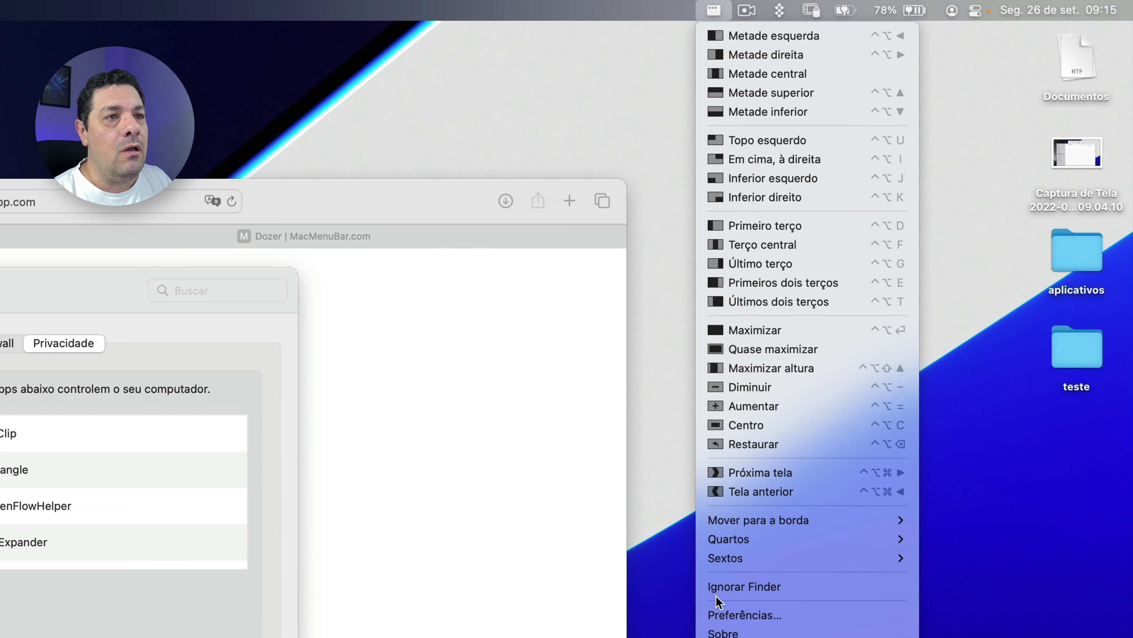
{"action": "key", "text": "Escape"}
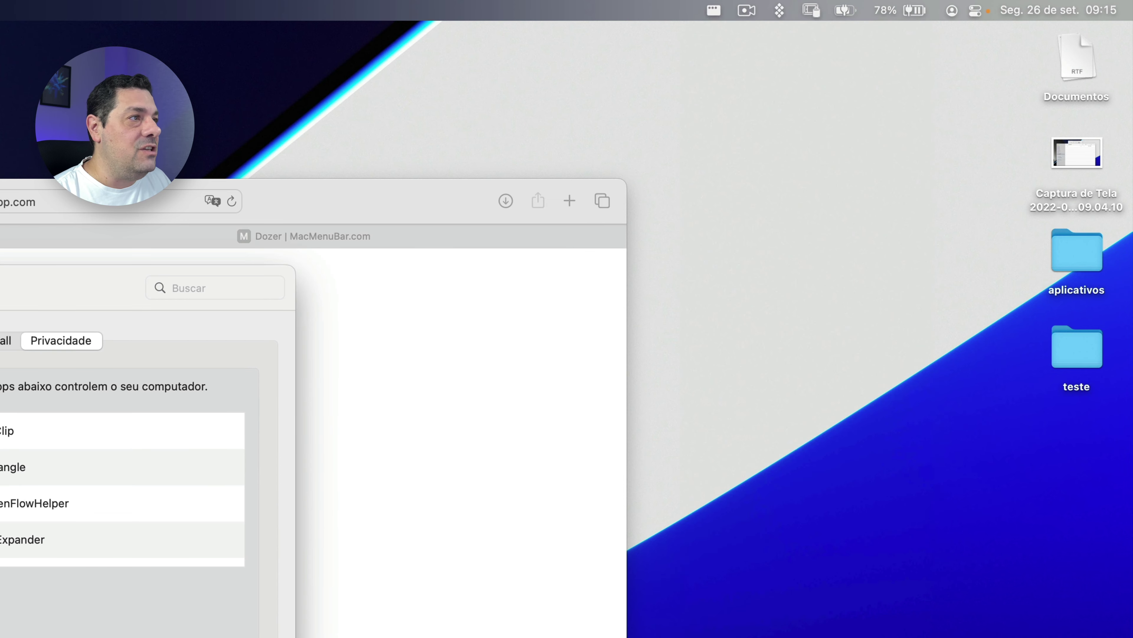
{"action": "key", "text": "ctrl+shift+Tab"}
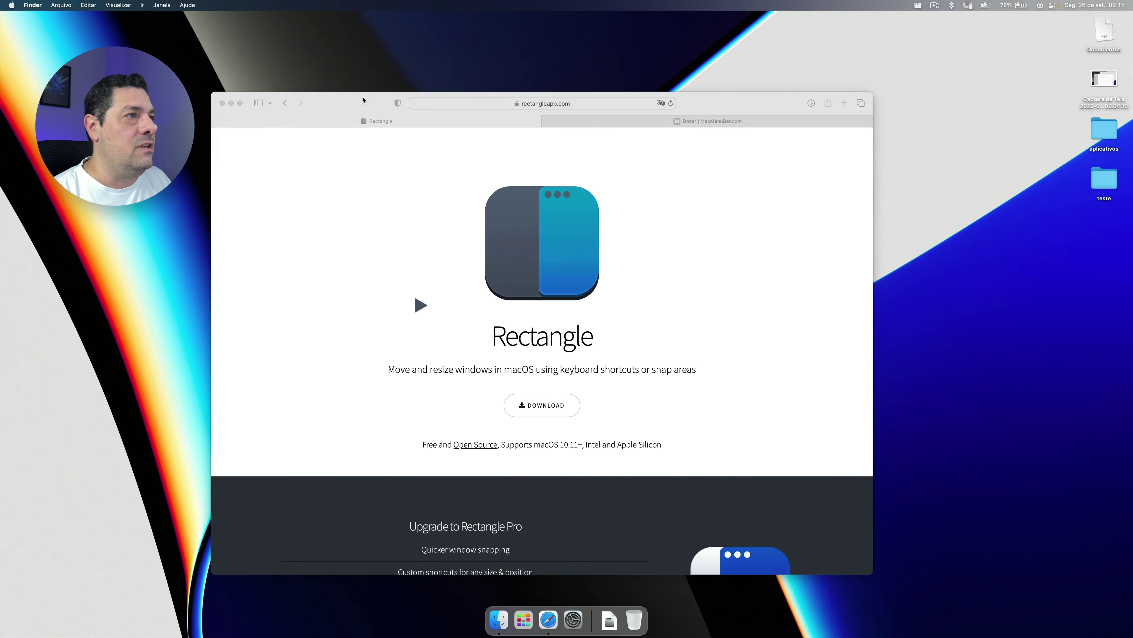
Open a new Safari window and a new Finder window and reposition both on the desktop.
{"action": "left_click", "coordinate": [363, 99]}
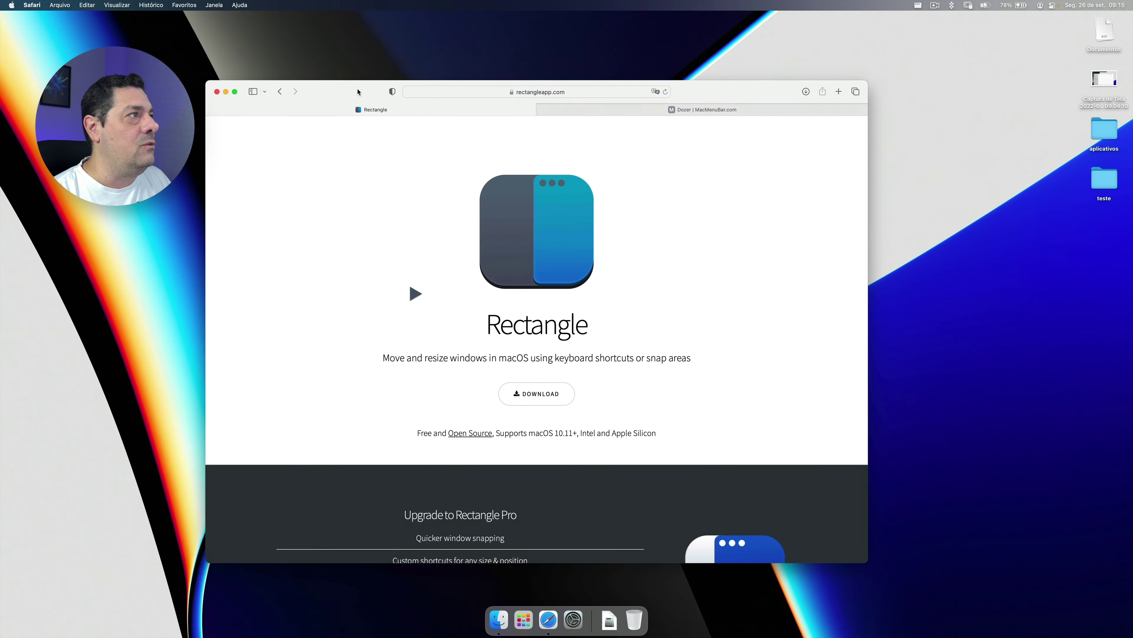
{"action": "key", "text": "super+n"}
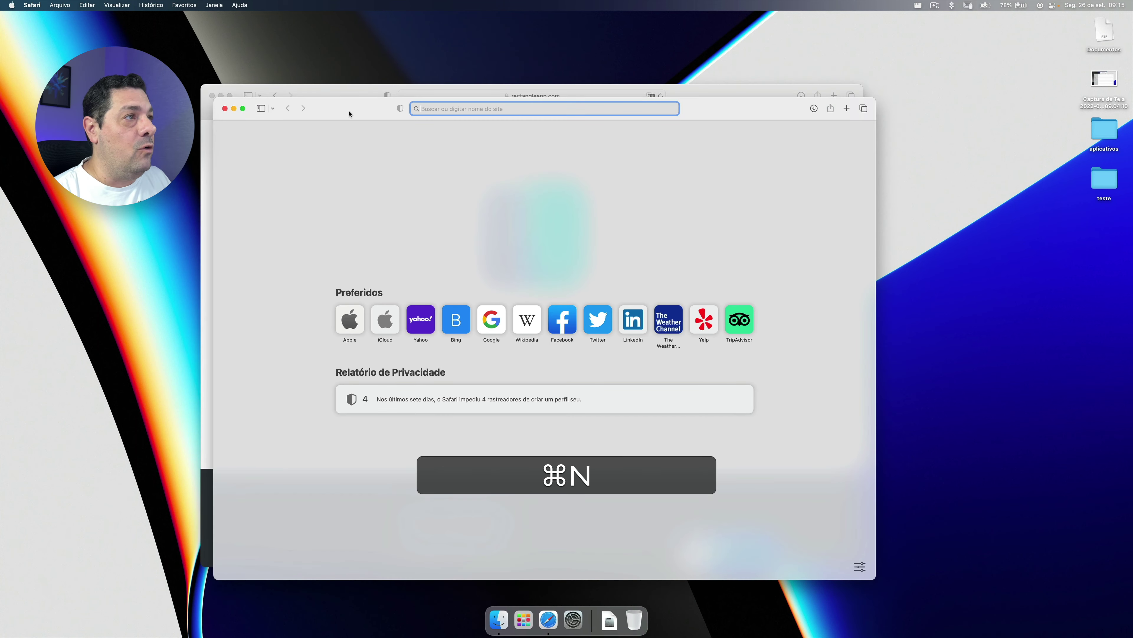
{"action": "left_click_drag", "start_coordinate": [352, 109], "coordinate": [424, 122]}
{"action": "left_click", "coordinate": [1000, 352]}
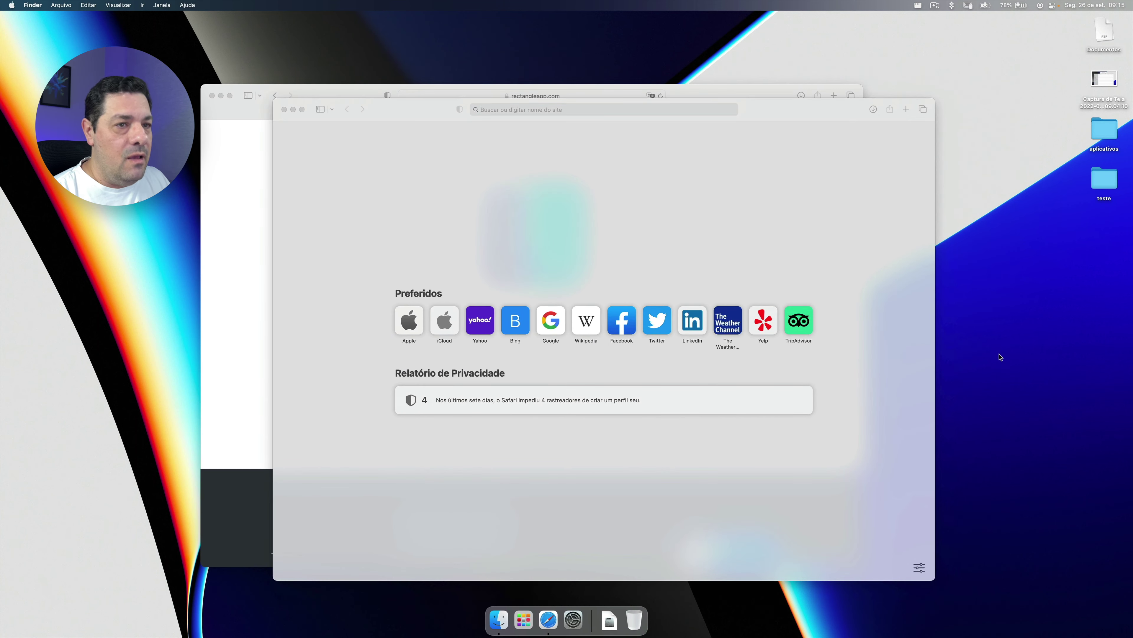
{"action": "key", "text": "super+n"}
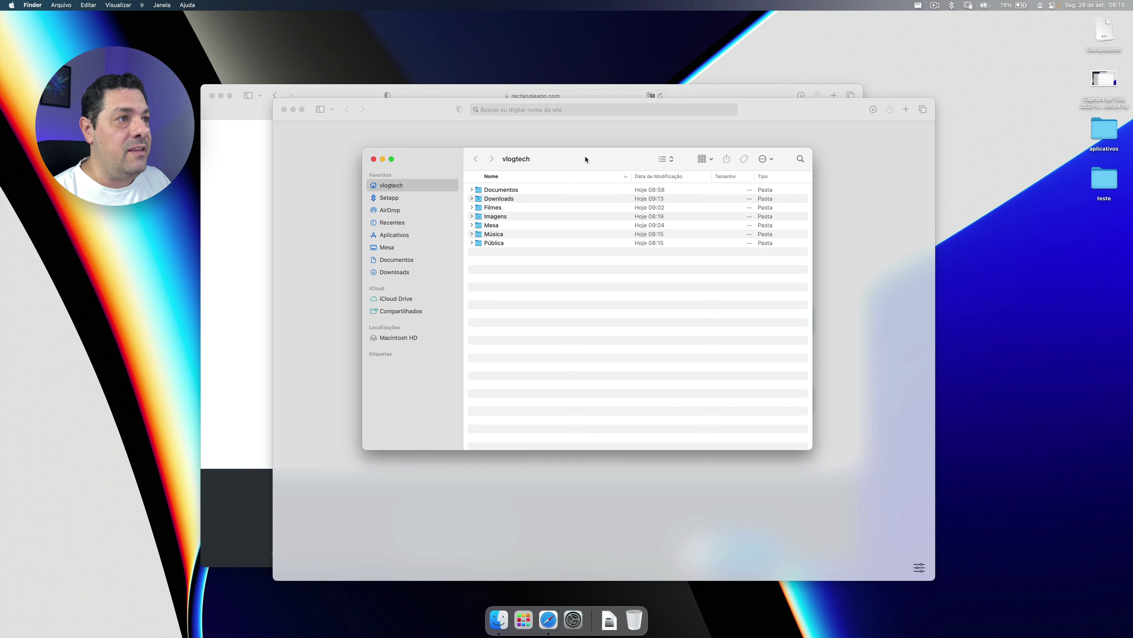
{"action": "left_click_drag", "start_coordinate": [581, 157], "coordinate": [618, 116]}
Arrange the Finder window with Rectangle's Metade esquerda layout, followed by Topo esquerdo.
{"action": "left_click", "coordinate": [917, 5]}
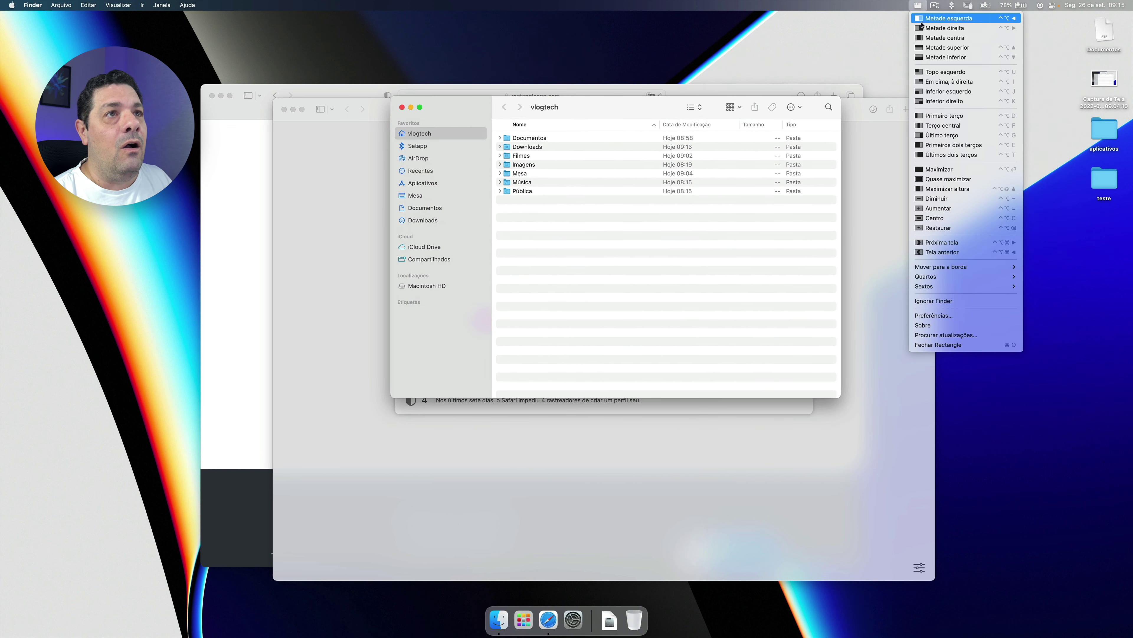
{"action": "left_click", "coordinate": [939, 18]}
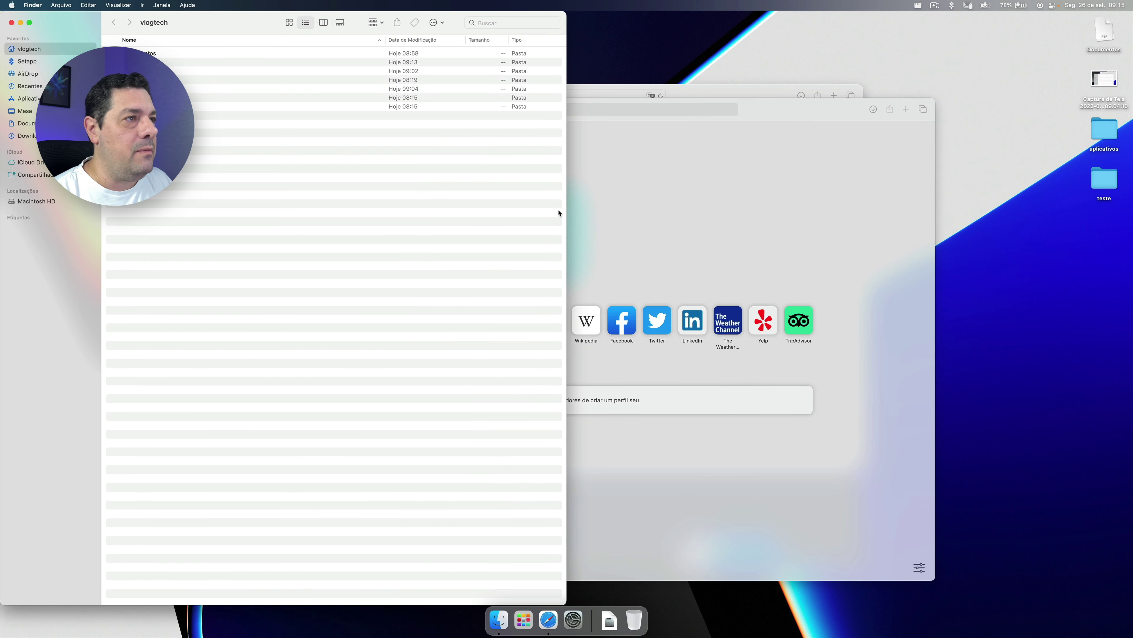
{"action": "left_click", "coordinate": [917, 5]}
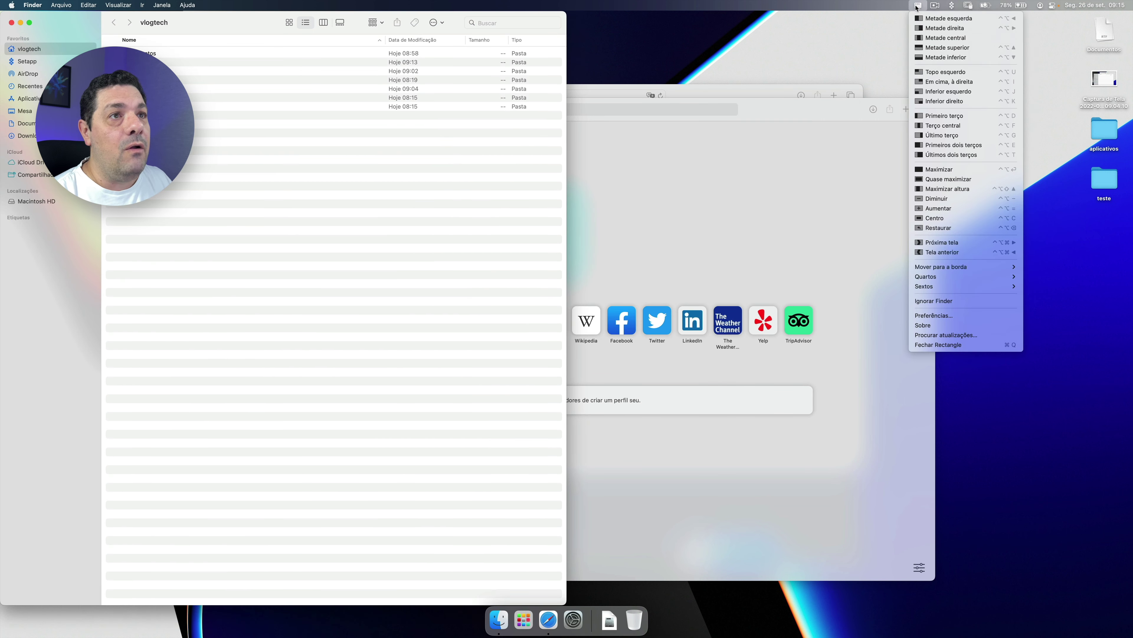
{"action": "left_click", "coordinate": [936, 72]}
Arrange the new Safari window with Rectangle's Metade direita layout.
{"action": "left_click", "coordinate": [652, 263]}
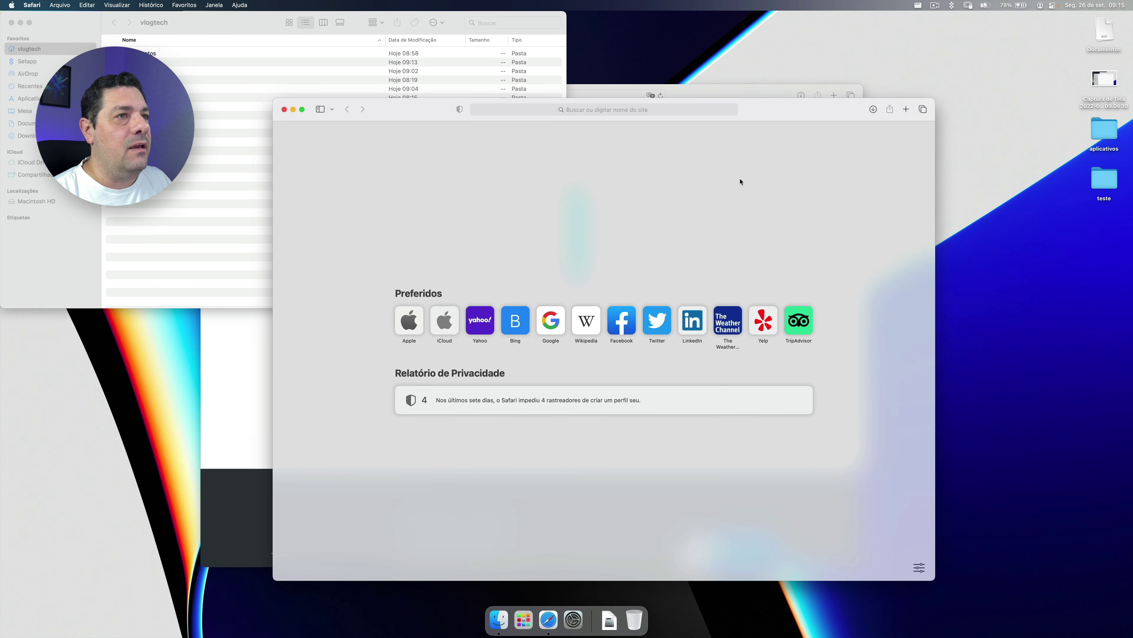
{"action": "left_click", "coordinate": [917, 5]}
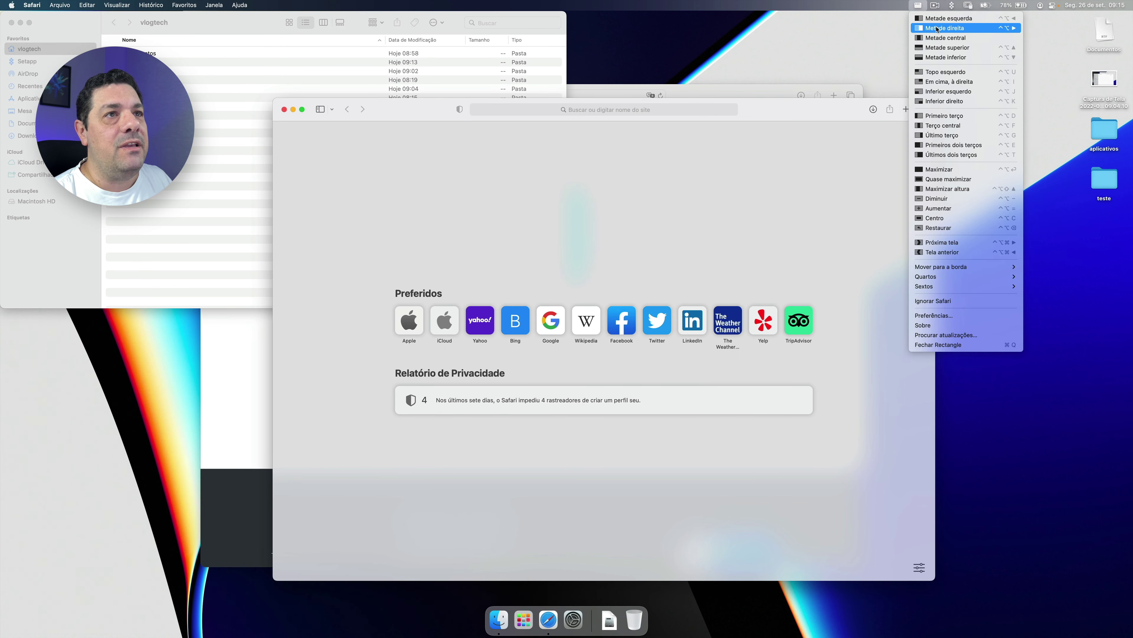
{"action": "left_click", "coordinate": [937, 28]}
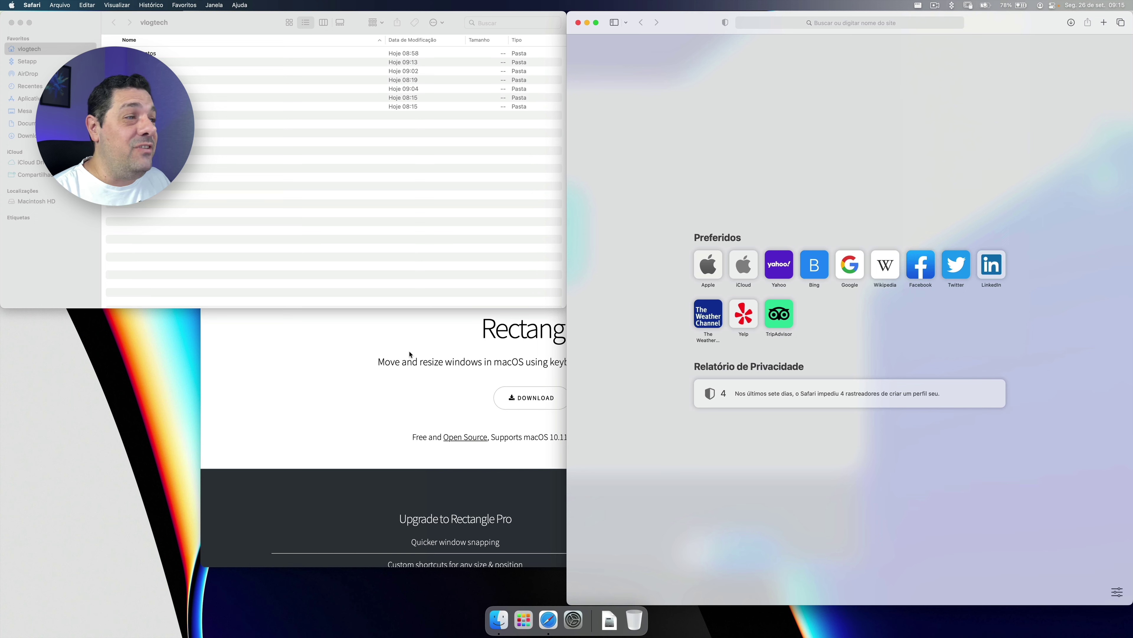
{"action": "left_click", "coordinate": [410, 354]}
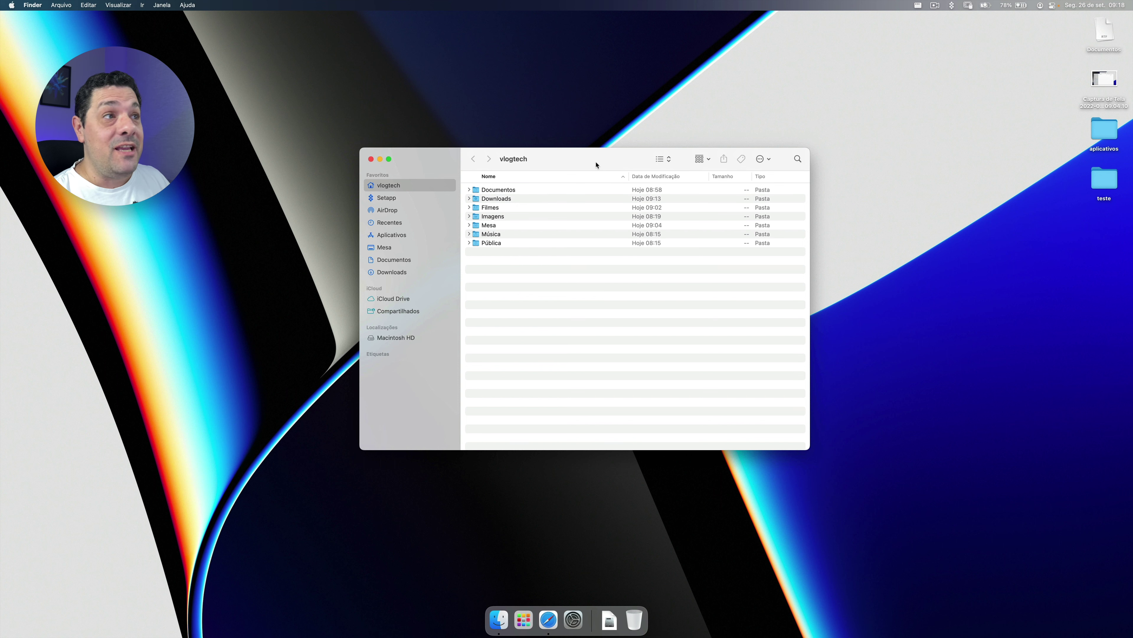
Snap the Finder window to the left half and the first third by moving it against the screen edges.
{"action": "left_click_drag", "start_coordinate": [592, 165], "coordinate": [311, 201]}
{"action": "left_click_drag", "start_coordinate": [115, 238], "coordinate": [1, 247]}
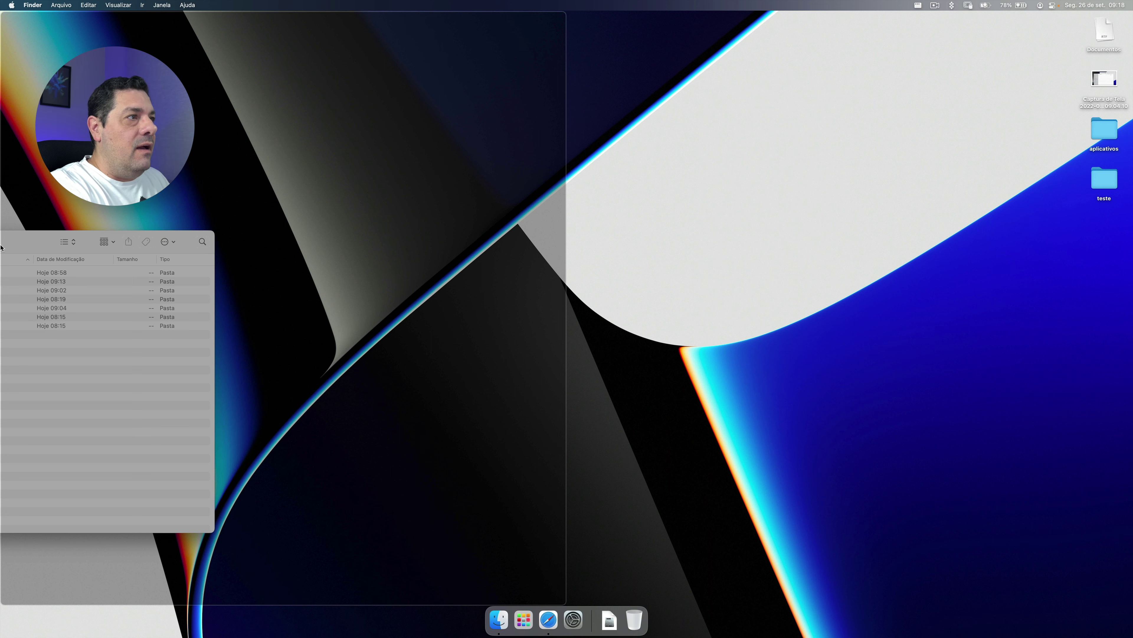
{"action": "left_click_drag", "start_coordinate": [1, 247], "coordinate": [2, 247]}
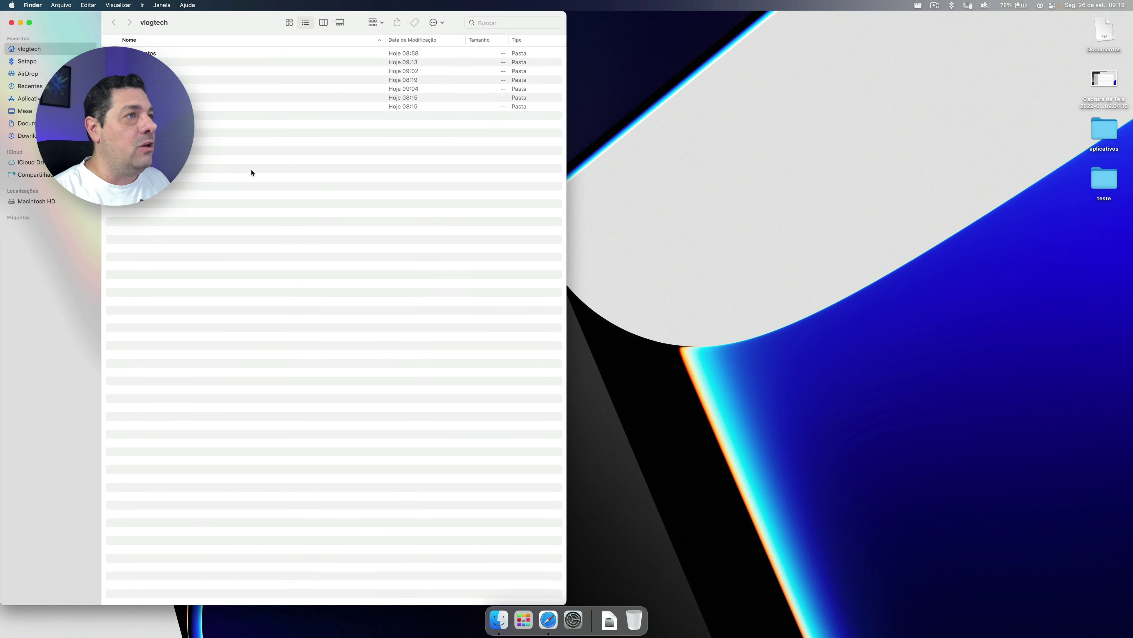
{"action": "left_click_drag", "start_coordinate": [226, 25], "coordinate": [316, 635]}
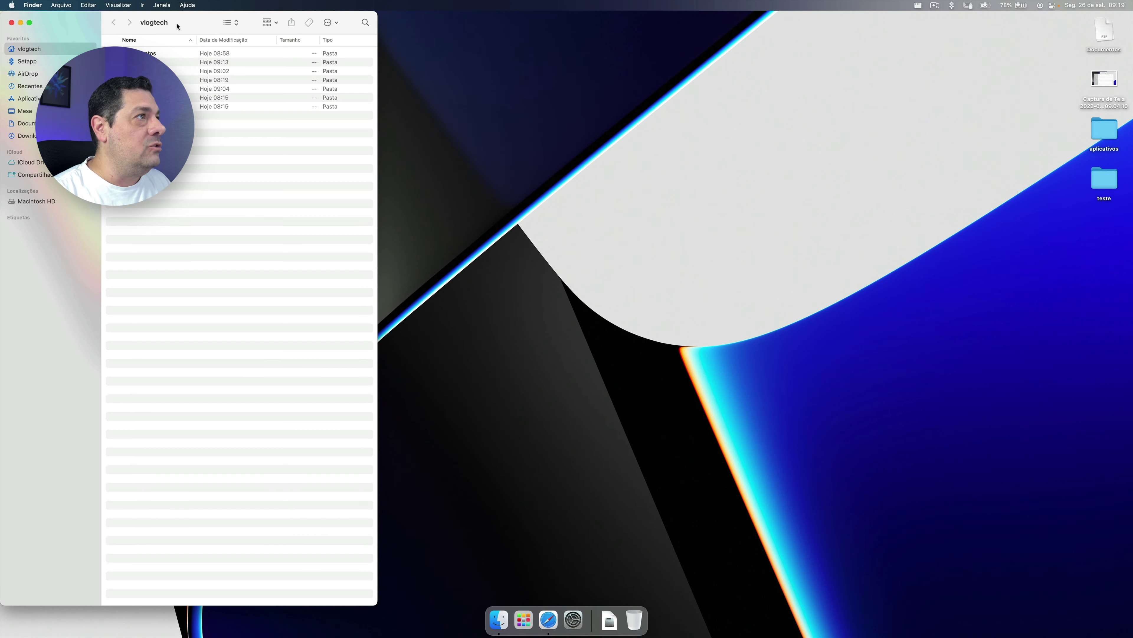
{"action": "left_click_drag", "start_coordinate": [177, 26], "coordinate": [2, 227]}
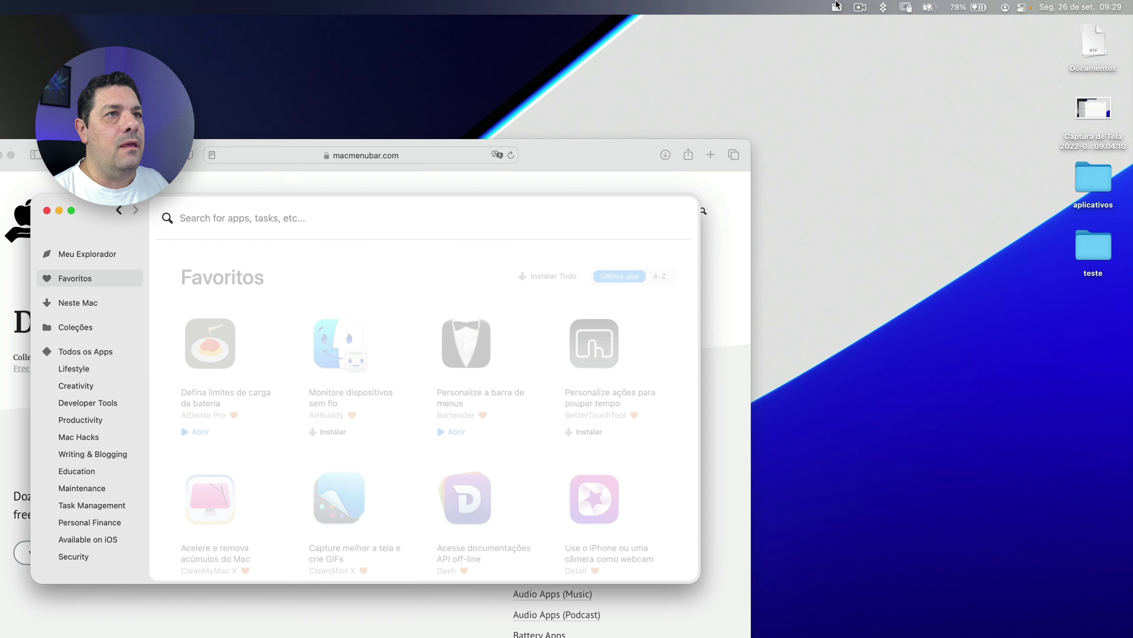
Search Setapp for "mosaic" and open the Mosaic app's page.
{"action": "left_click", "coordinate": [837, 7]}
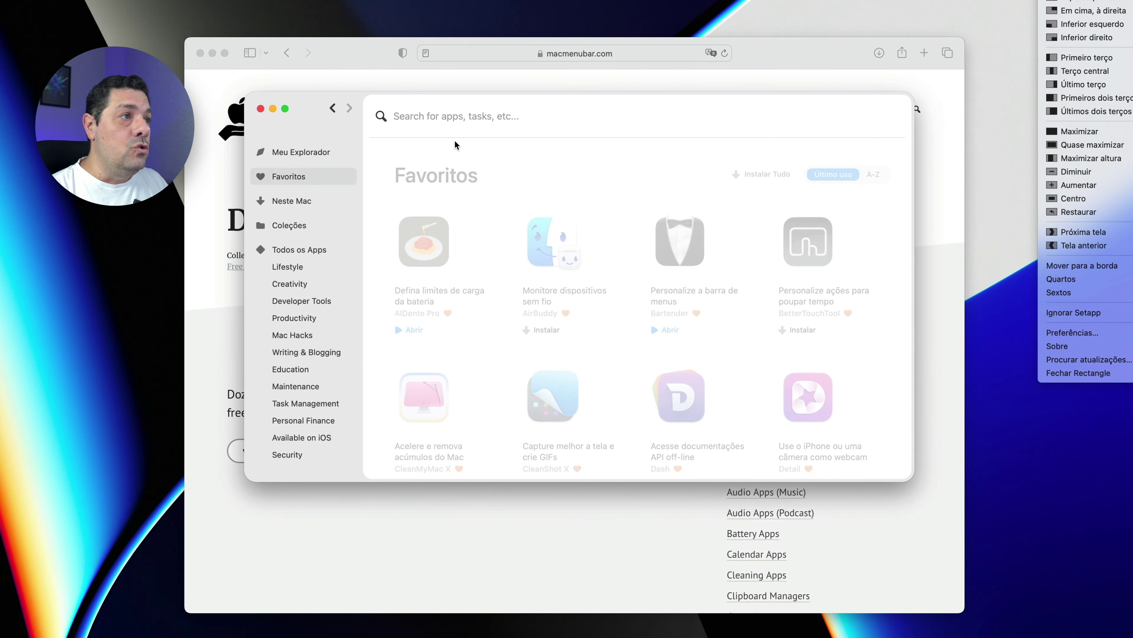
{"action": "left_click", "coordinate": [215, 218]}
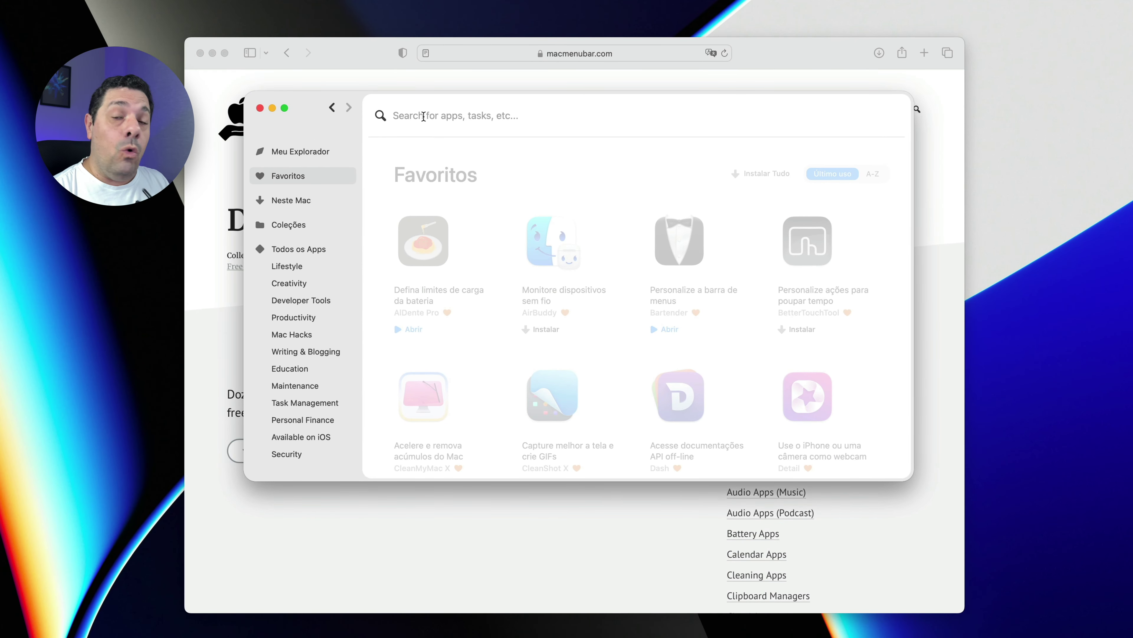
{"action": "type", "text": "mosaic"}
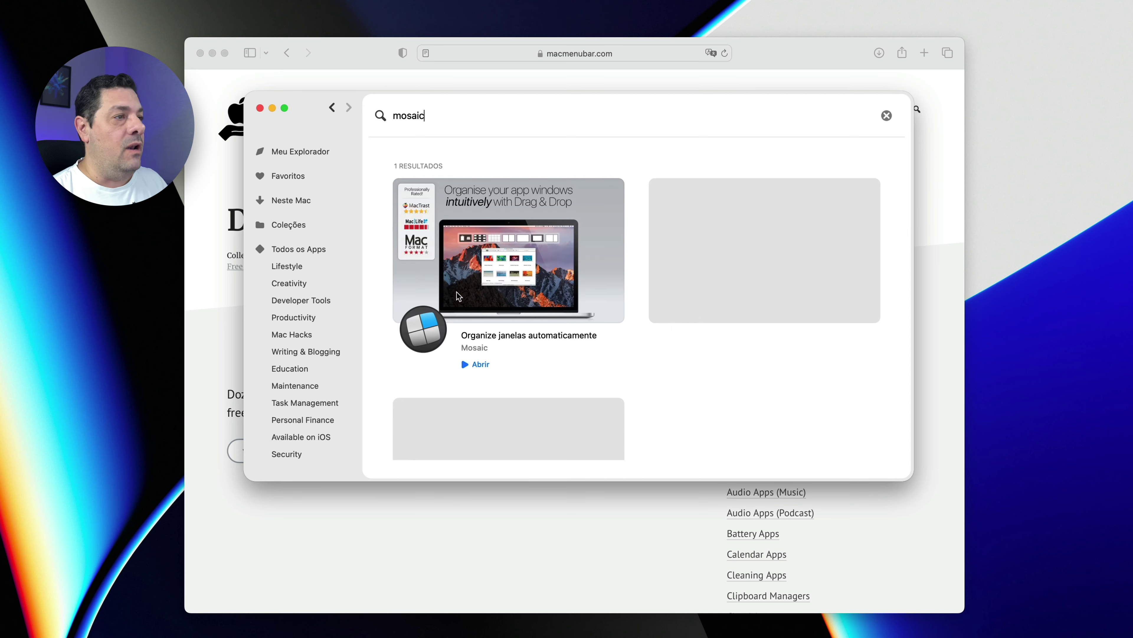
{"action": "left_click", "coordinate": [508, 265]}
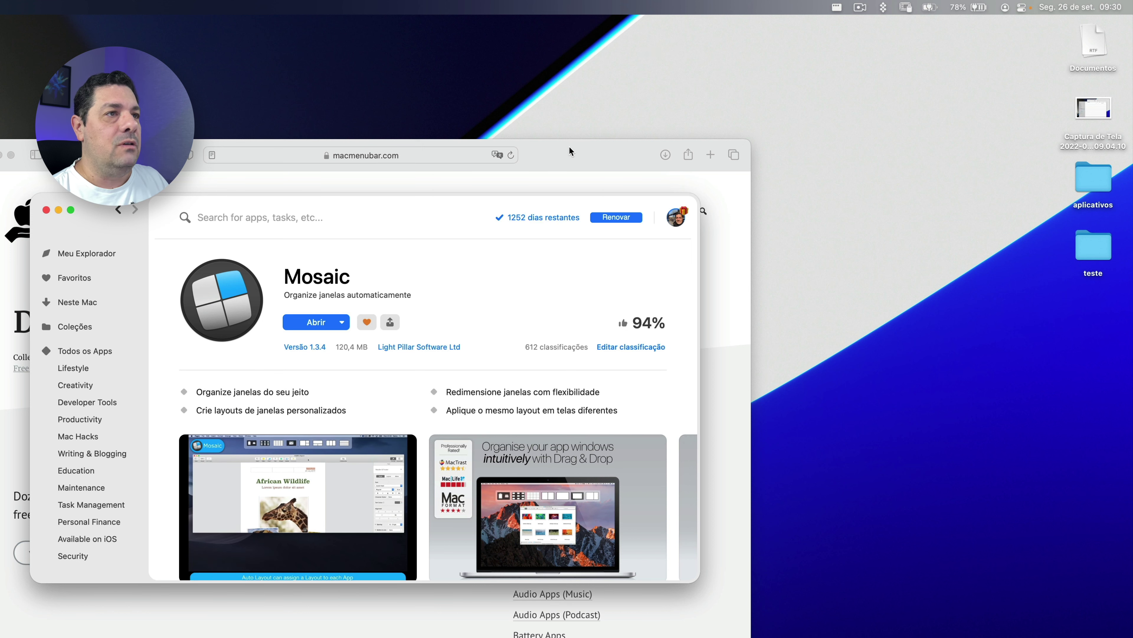
Switch to Safari, open the downloaded Dozer.4.0.0.dmg and copy Dozer into the Applications folder.
{"action": "left_click", "coordinate": [579, 154]}
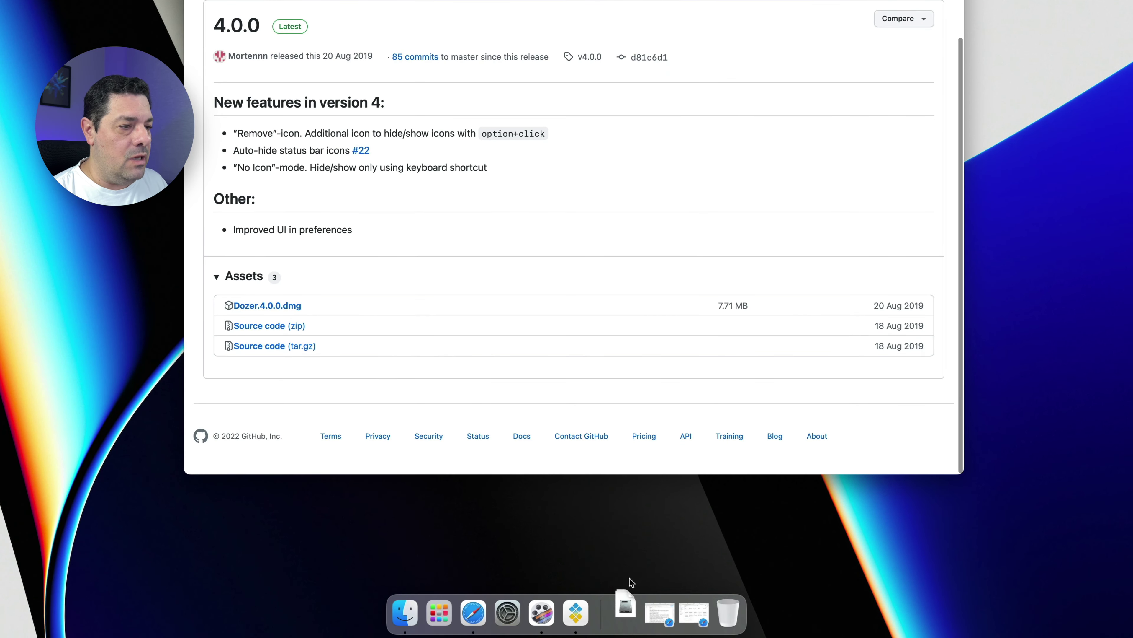
{"action": "left_click", "coordinate": [626, 602]}
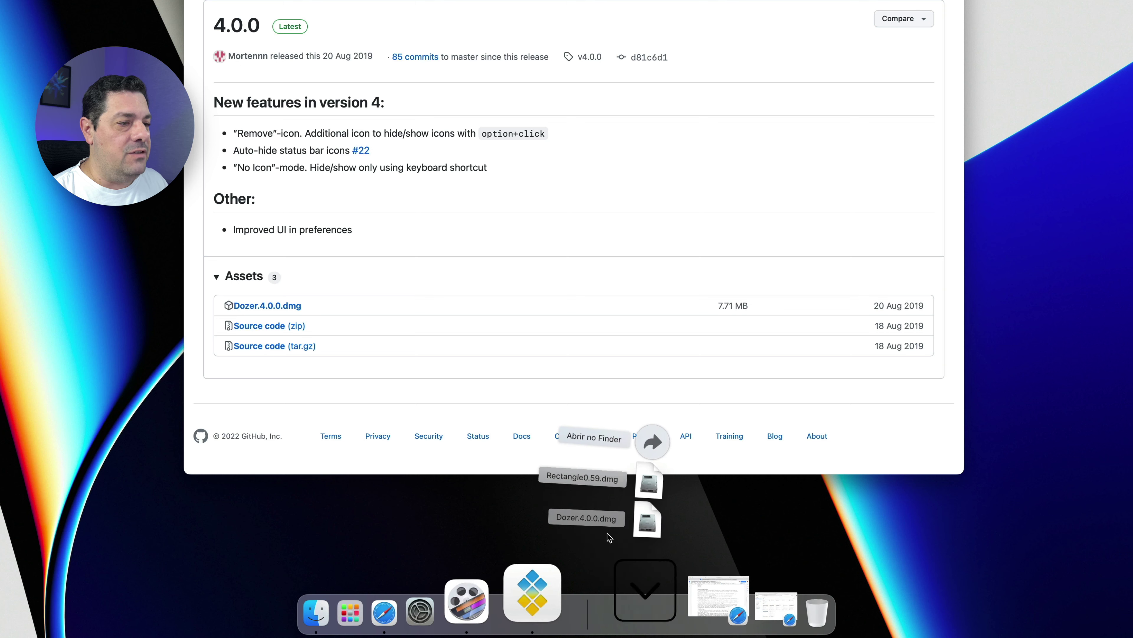
{"action": "left_click", "coordinate": [645, 530]}
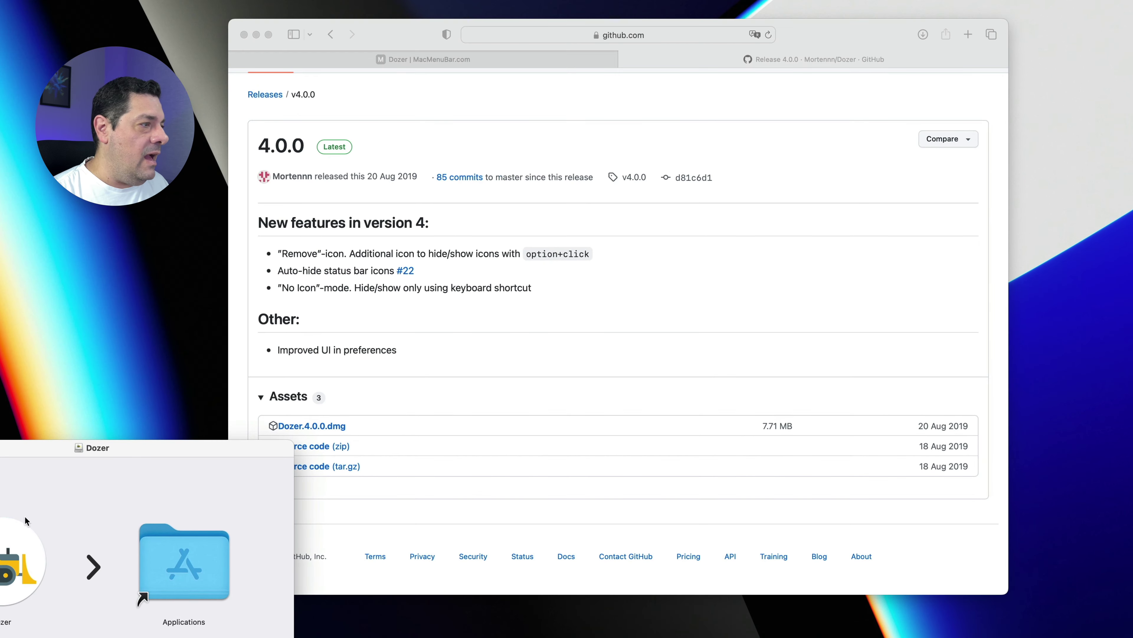
{"action": "left_click_drag", "start_coordinate": [14, 326], "coordinate": [452, 0]}
{"action": "left_click_drag", "start_coordinate": [497, 108], "coordinate": [493, 107]}
{"action": "left_click_drag", "start_coordinate": [460, 212], "coordinate": [633, 223]}
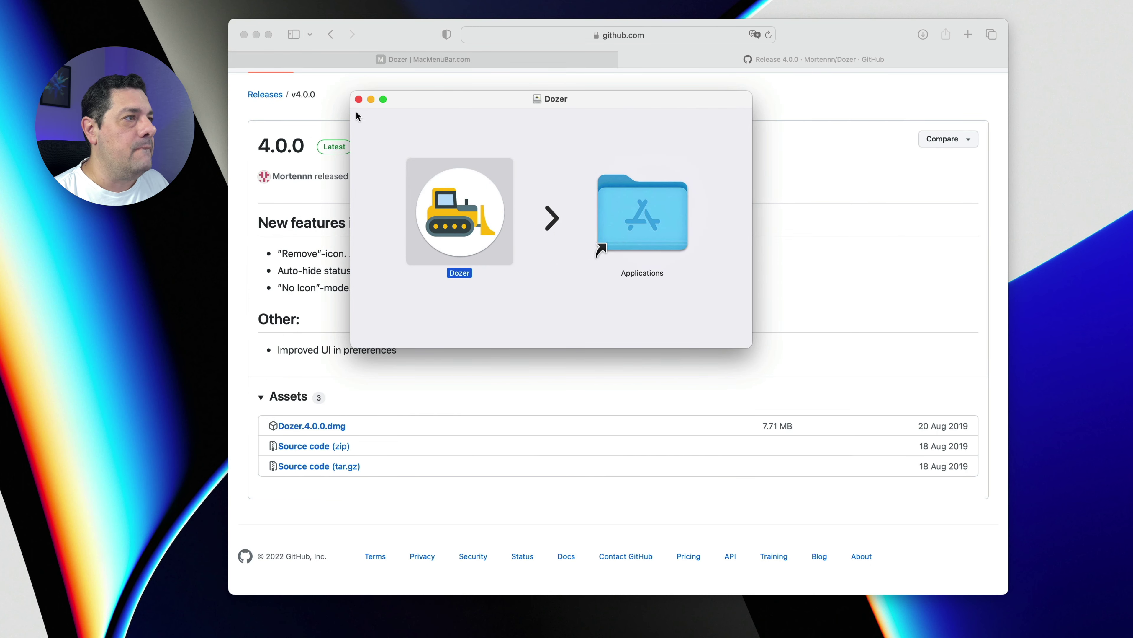
Close the Dozer installer window and eject the Dozer disk from the desktop.
{"action": "left_click", "coordinate": [359, 99]}
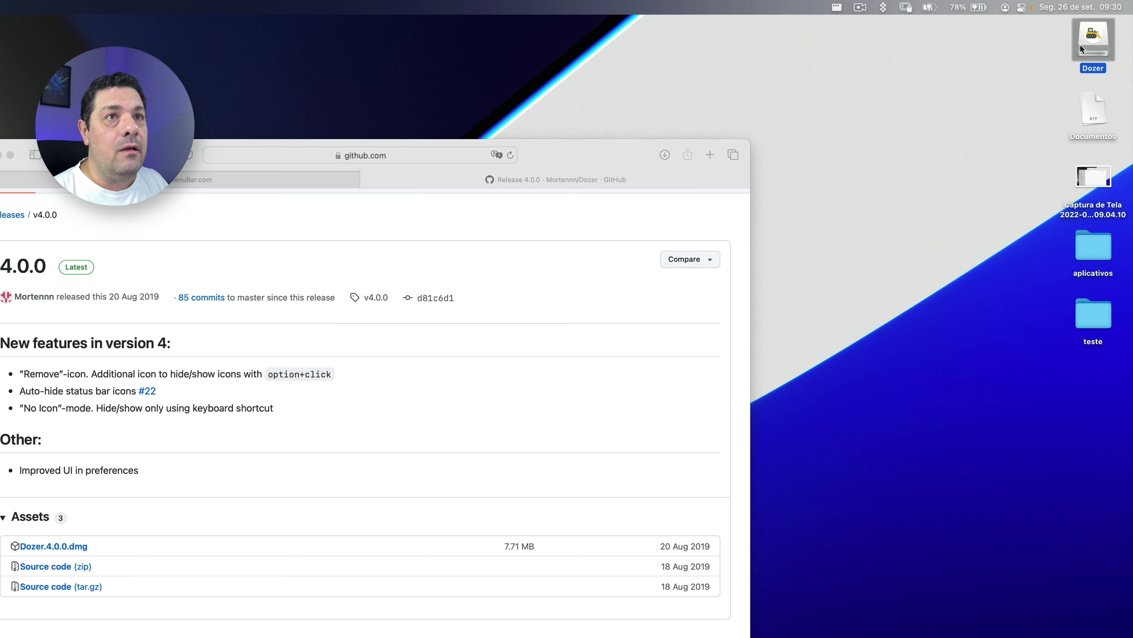
{"action": "right_click", "coordinate": [1081, 44]}
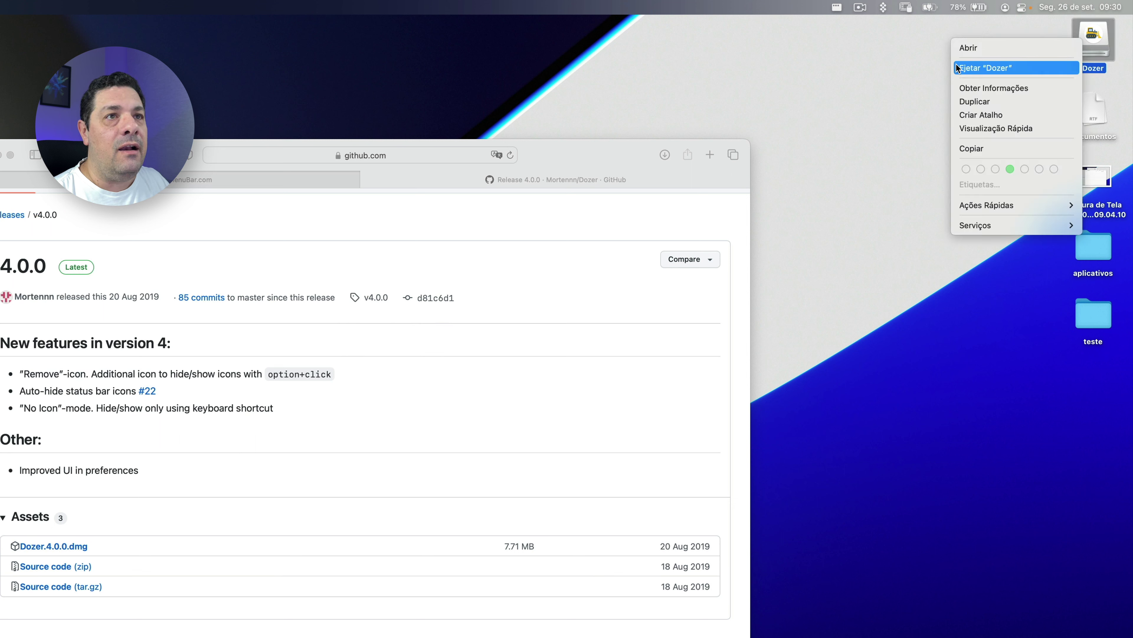
{"action": "left_click", "coordinate": [971, 69]}
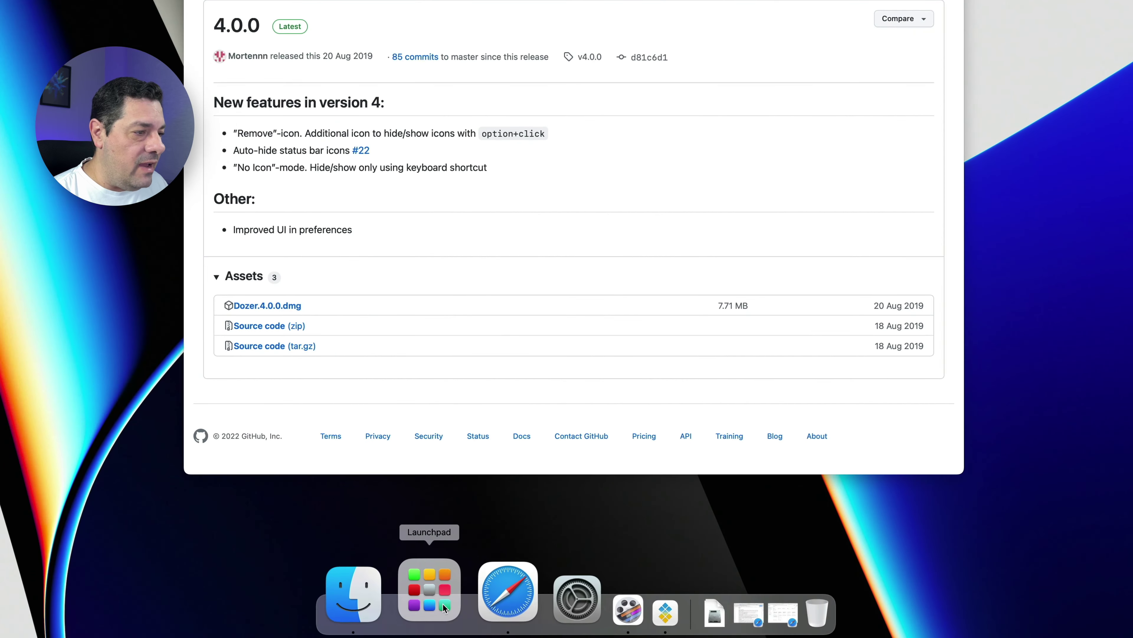
Launch Dozer from Launchpad and approve opening the downloaded app.
{"action": "left_click", "coordinate": [439, 610]}
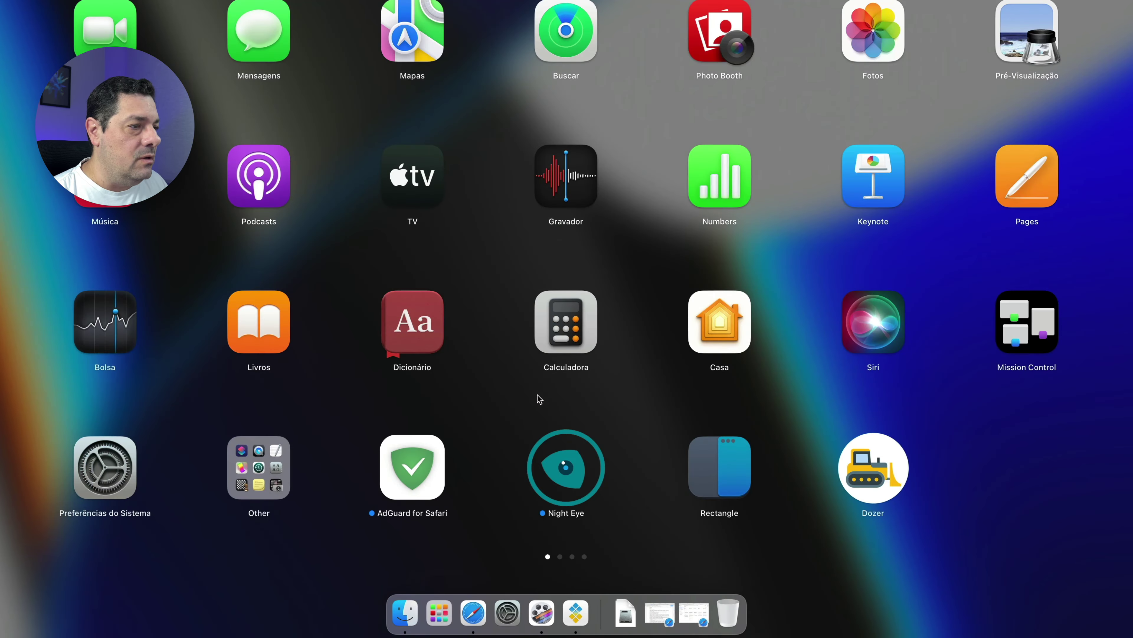
{"action": "left_click", "coordinate": [866, 480]}
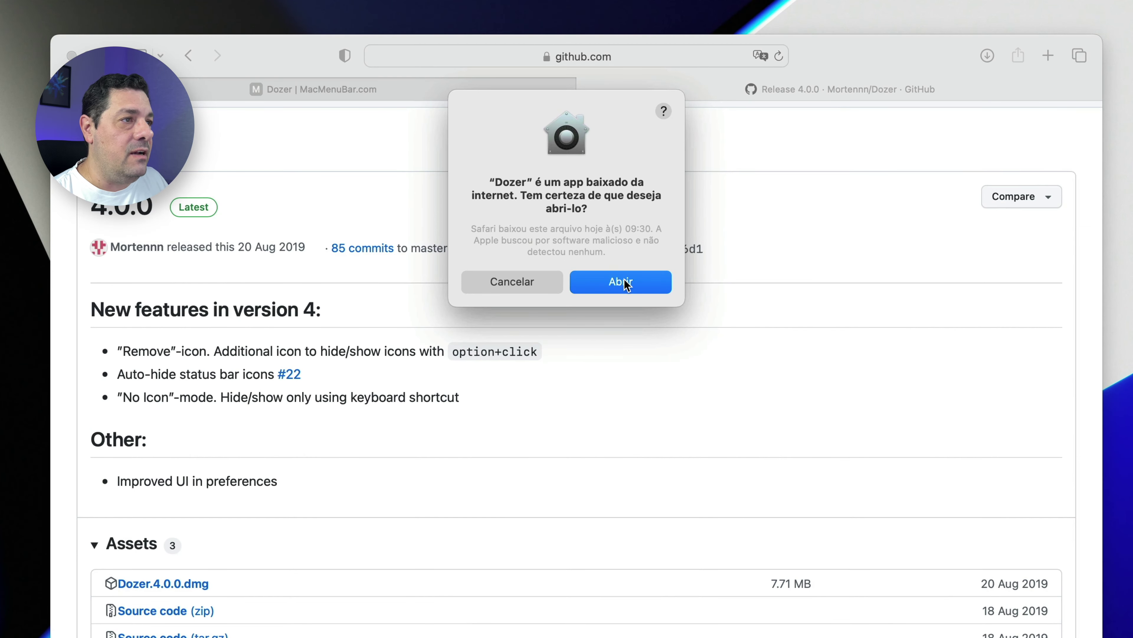
{"action": "left_click", "coordinate": [607, 81]}
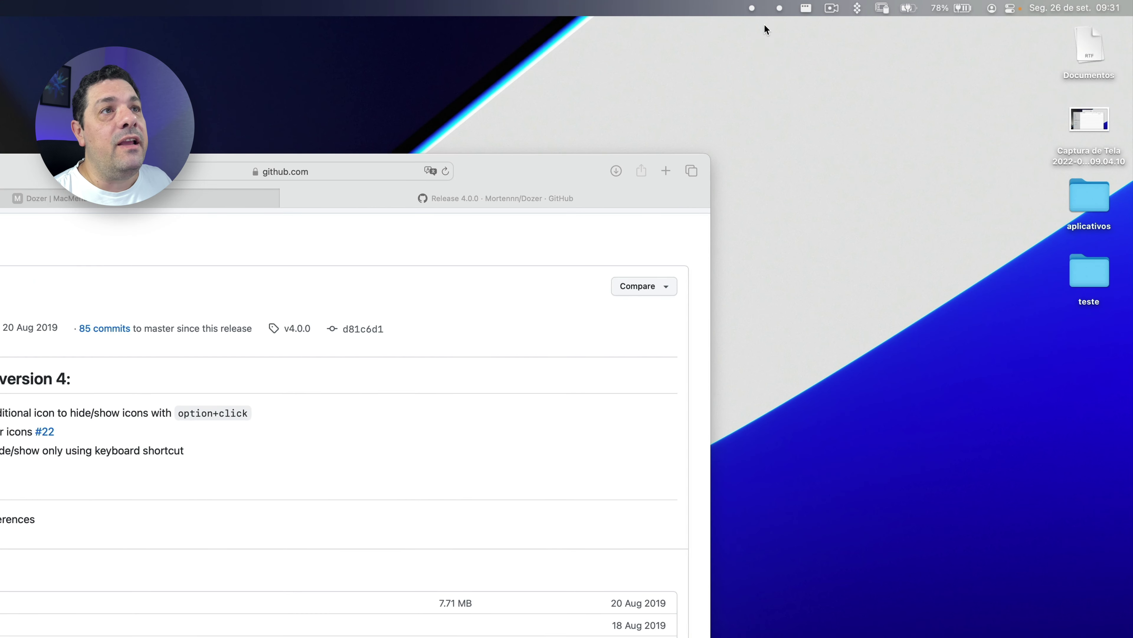
Open Dozer's settings and enable launching at login.
{"action": "right_click", "coordinate": [780, 10]}
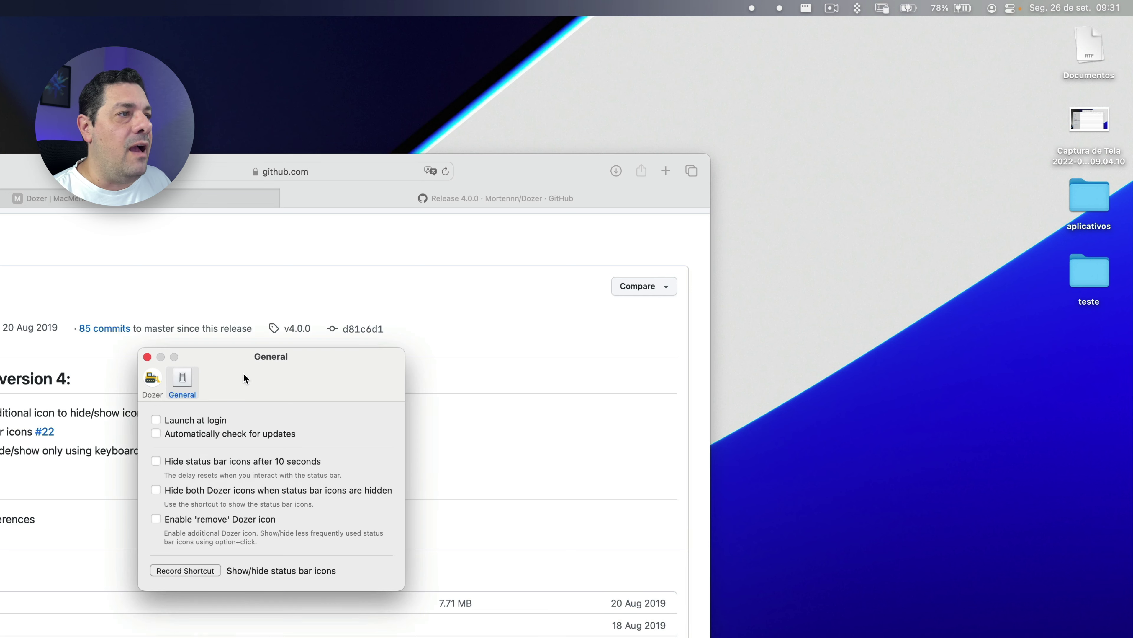
{"action": "left_click_drag", "start_coordinate": [244, 373], "coordinate": [356, 257]}
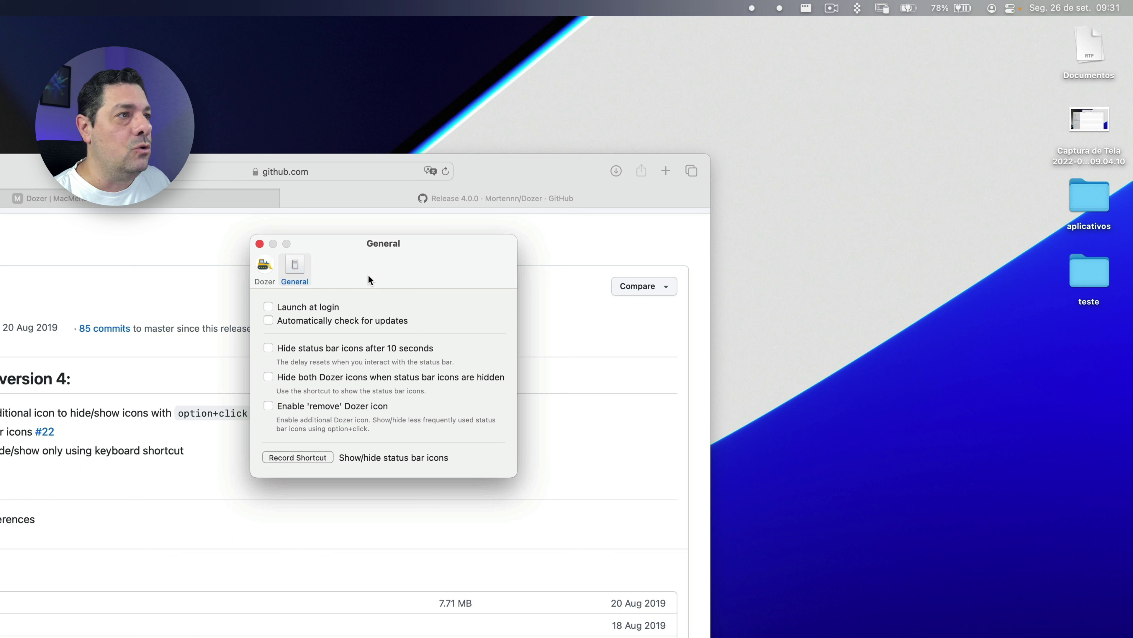
{"action": "left_click", "coordinate": [269, 307]}
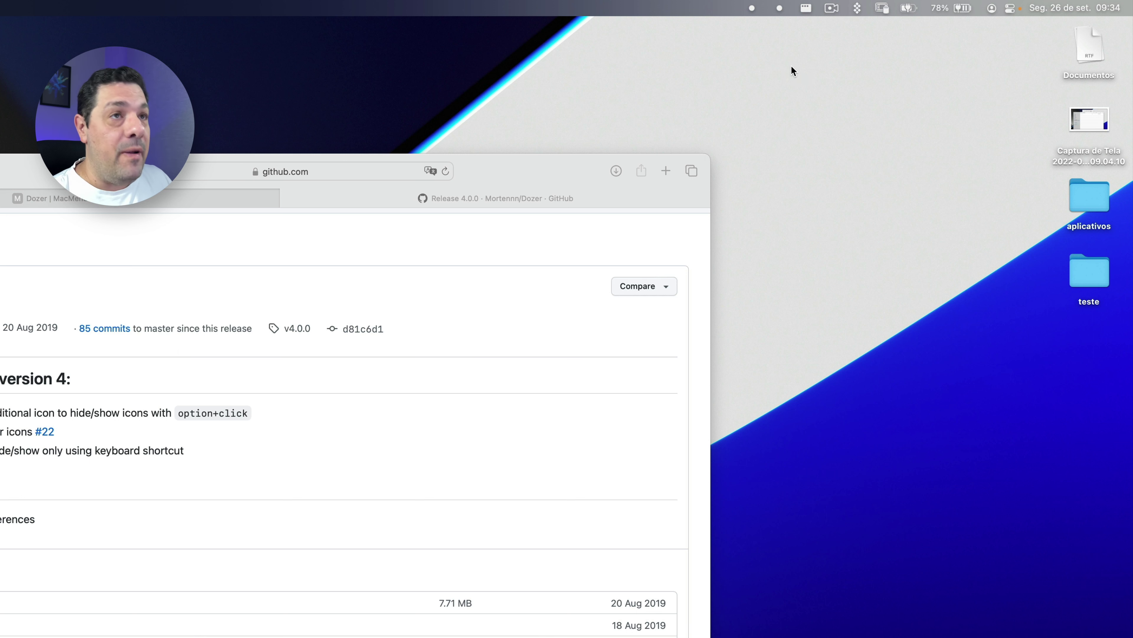
Move both Dozer dots in the menu bar beside the battery charging icon and show the hidden icons again.
{"action": "left_click_drag", "start_coordinate": [779, 7], "coordinate": [888, 8]}
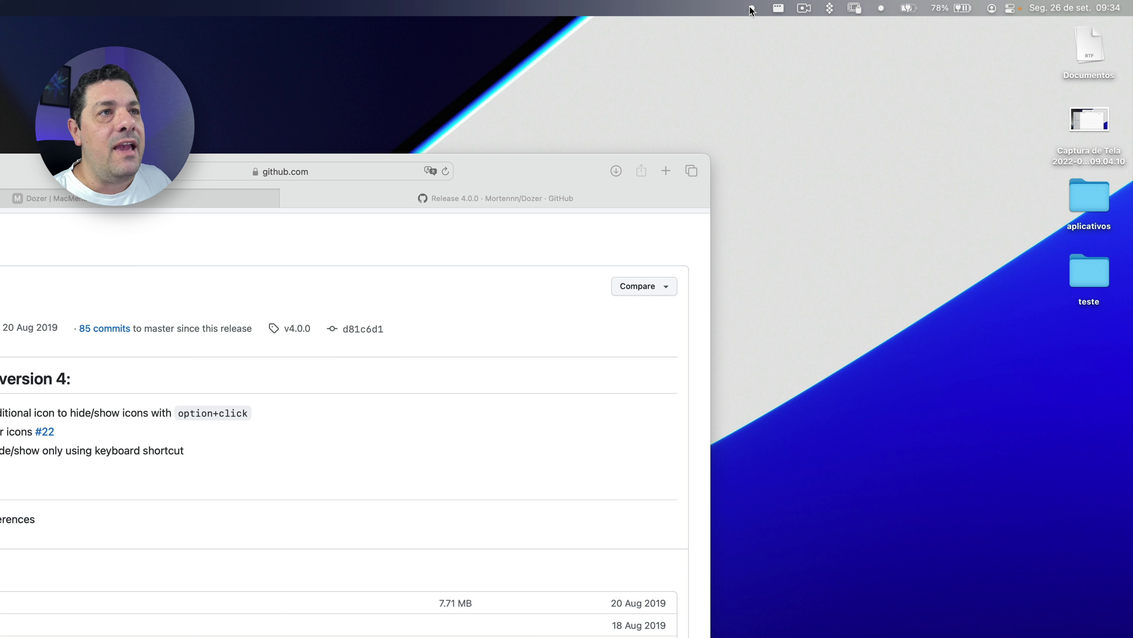
{"action": "left_click_drag", "start_coordinate": [751, 7], "coordinate": [885, 10]}
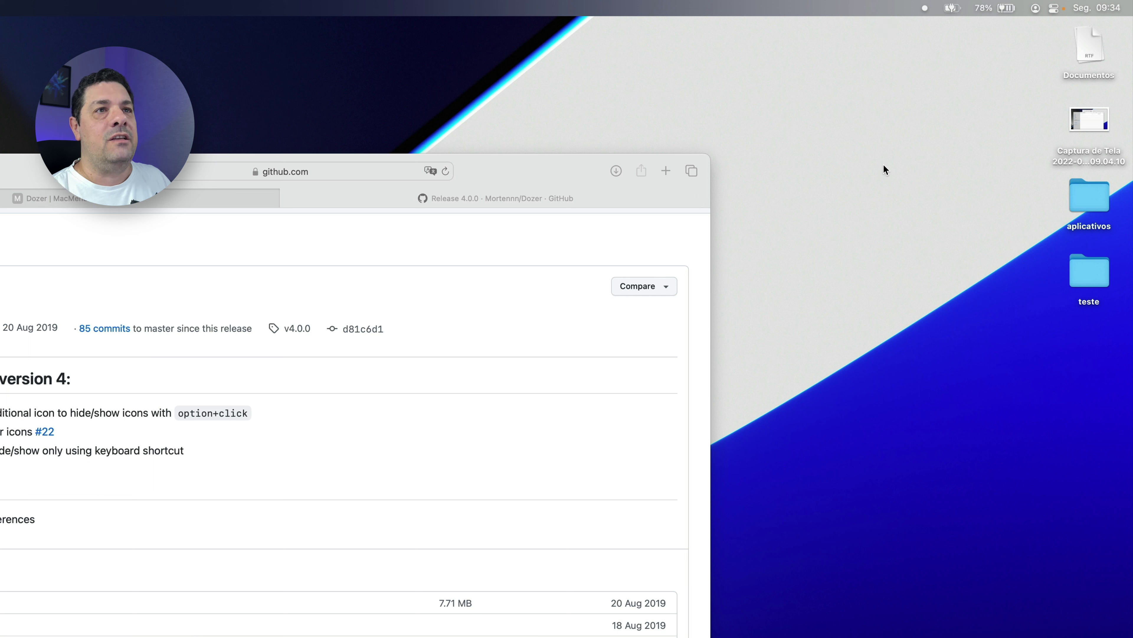
{"action": "left_click", "coordinate": [925, 7]}
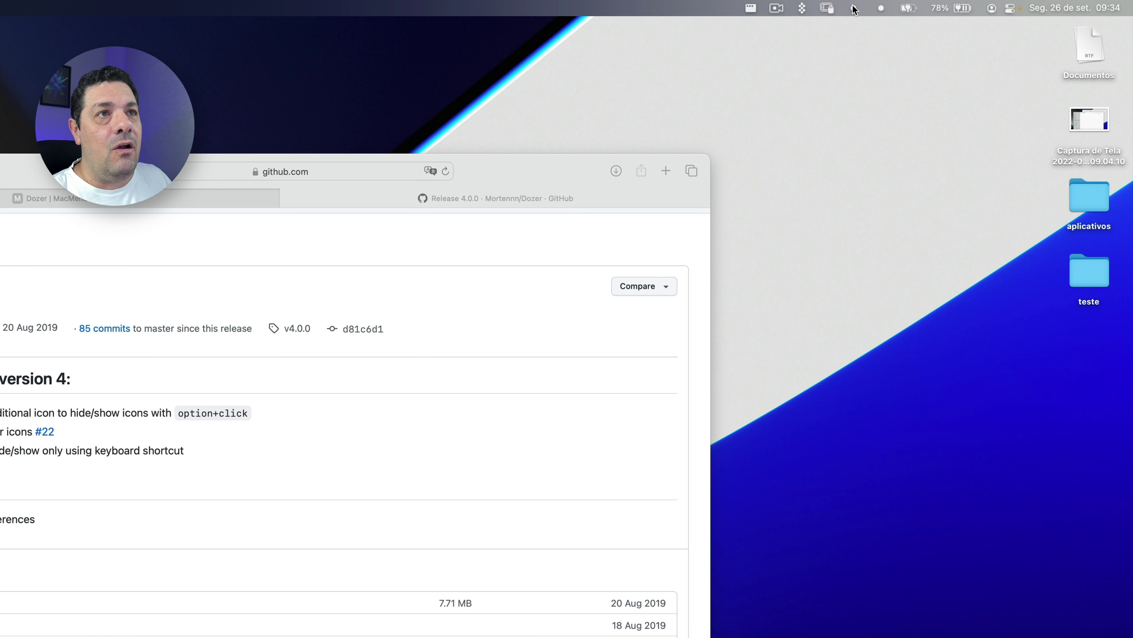
Place the screen-with-lock icon between the two Dozer dots, and test hiding and showing the menu bar icons.
{"action": "left_click_drag", "start_coordinate": [819, 11], "coordinate": [825, 14]}
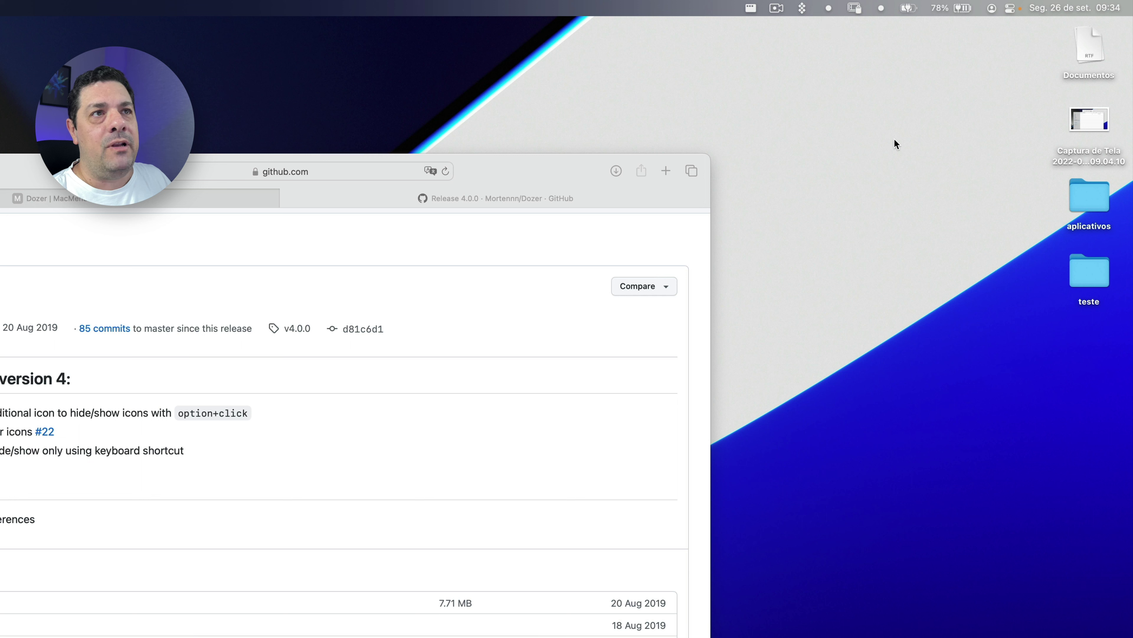
{"action": "left_click", "coordinate": [882, 9]}
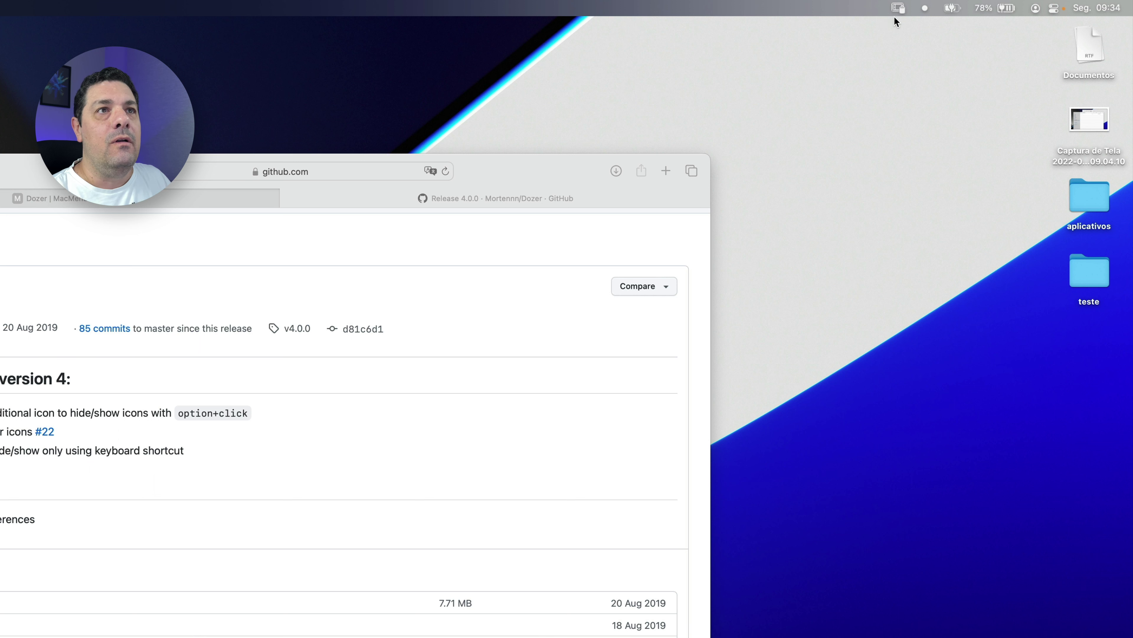
{"action": "left_click", "coordinate": [925, 8]}
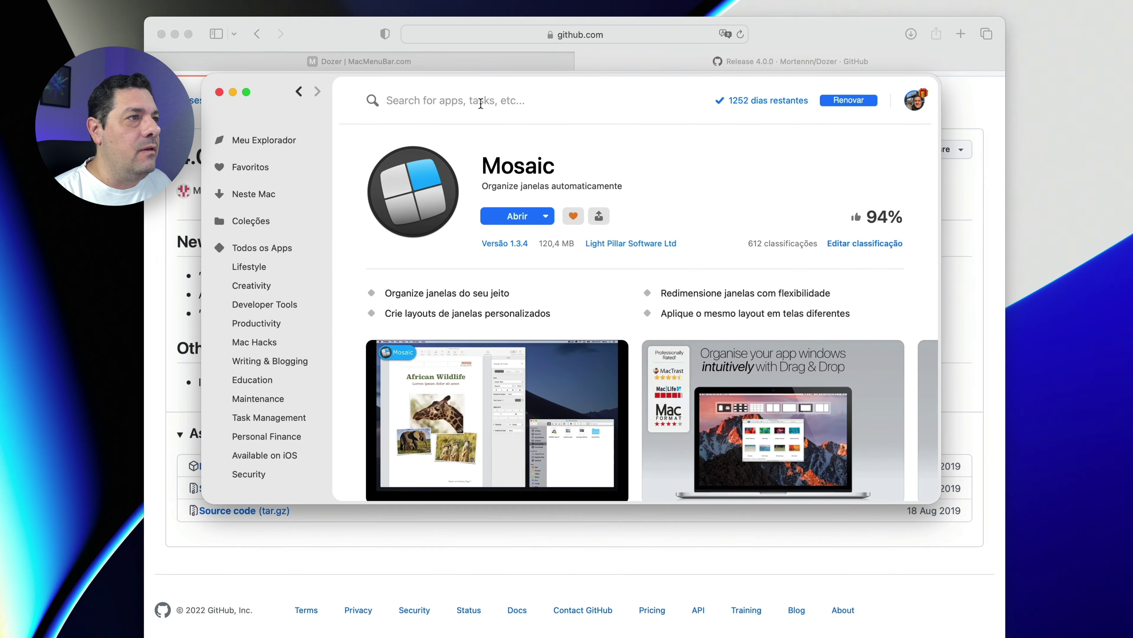
Switch to Setapp, search for "barten" and open the Bartender app's page.
{"action": "left_click", "coordinate": [446, 96]}
{"action": "type", "text": "baert"}
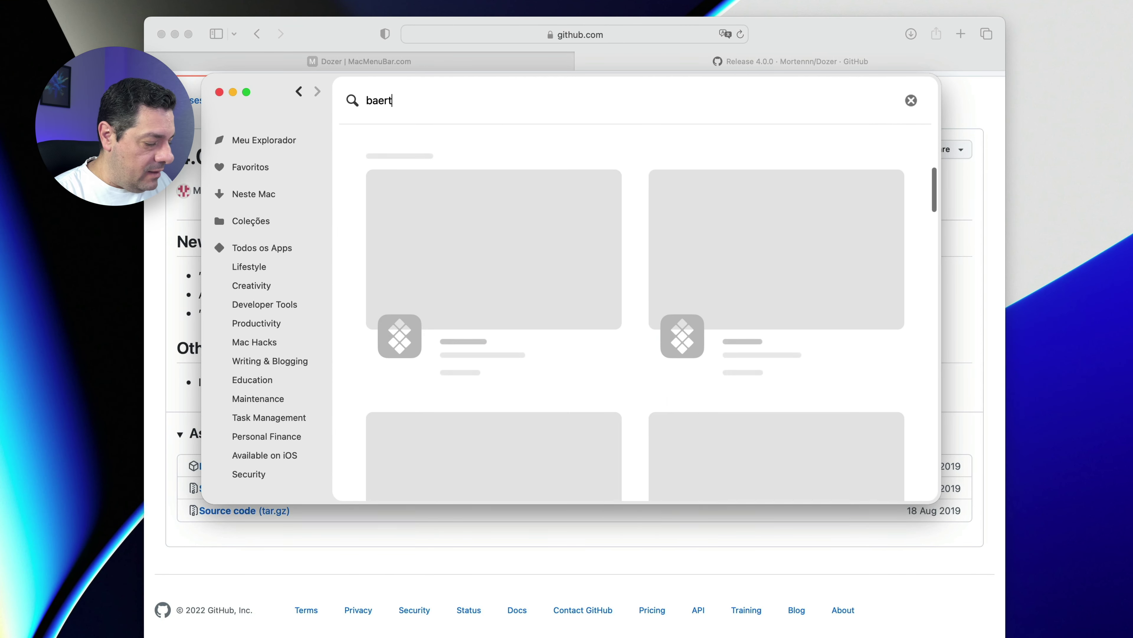
{"action": "type", "text": "en"}
{"action": "key", "text": "Left"}
{"action": "key", "text": "Left"}
{"action": "key", "text": "Left"}
{"action": "key", "text": "Left"}
{"action": "key", "text": "BackSpace"}
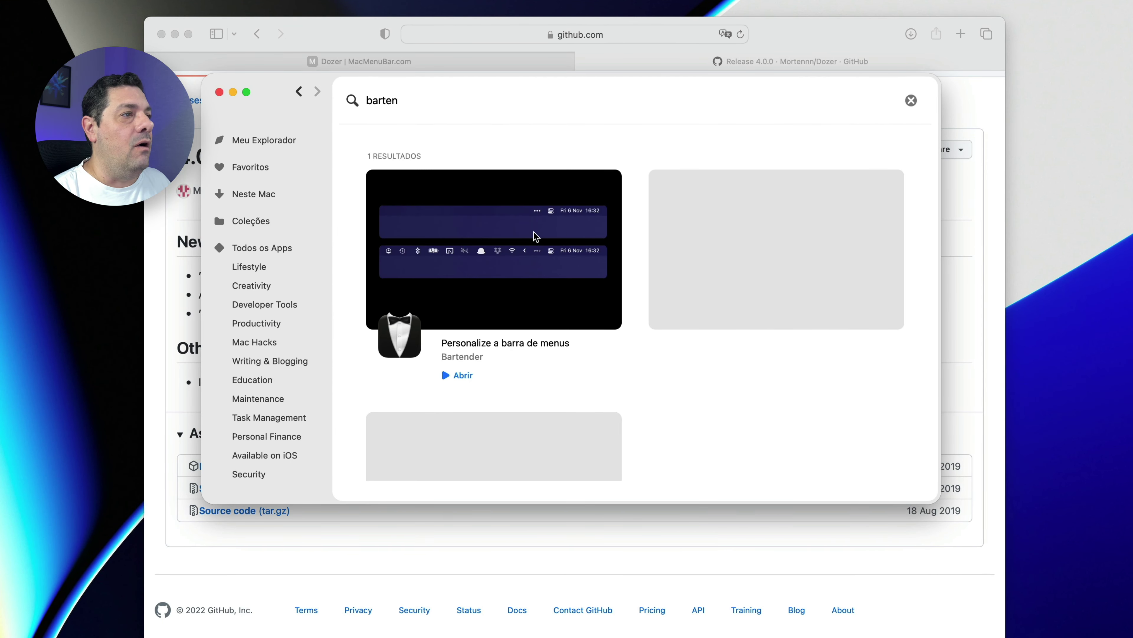
{"action": "left_click", "coordinate": [486, 277]}
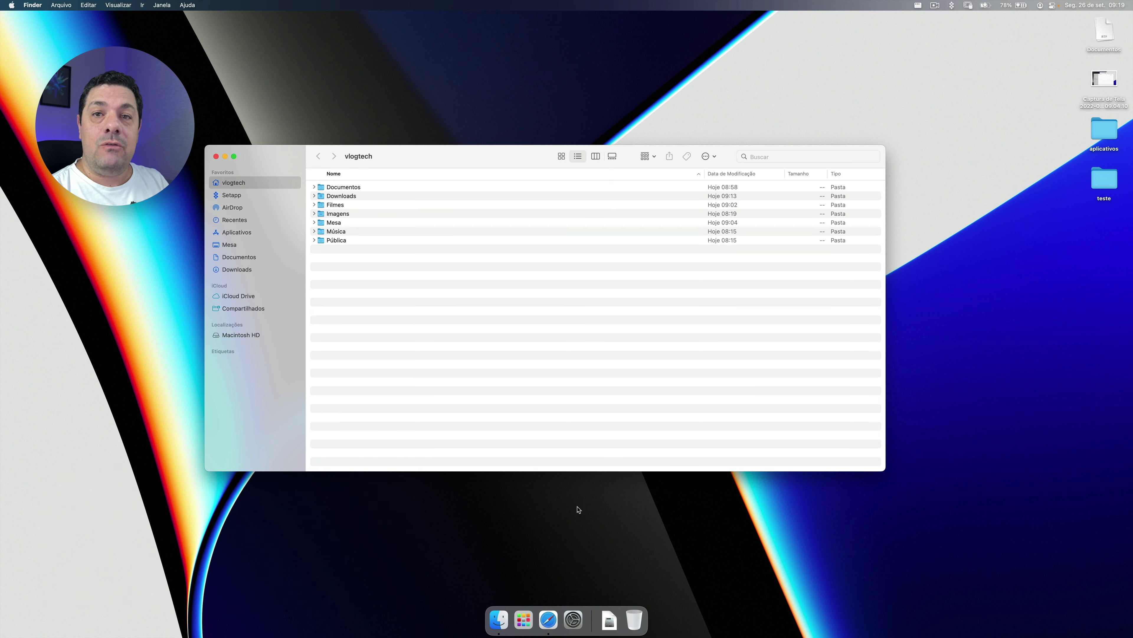
Open System Preferences and go to the iCloud settings of the Apple ID.
{"action": "left_click", "coordinate": [574, 619]}
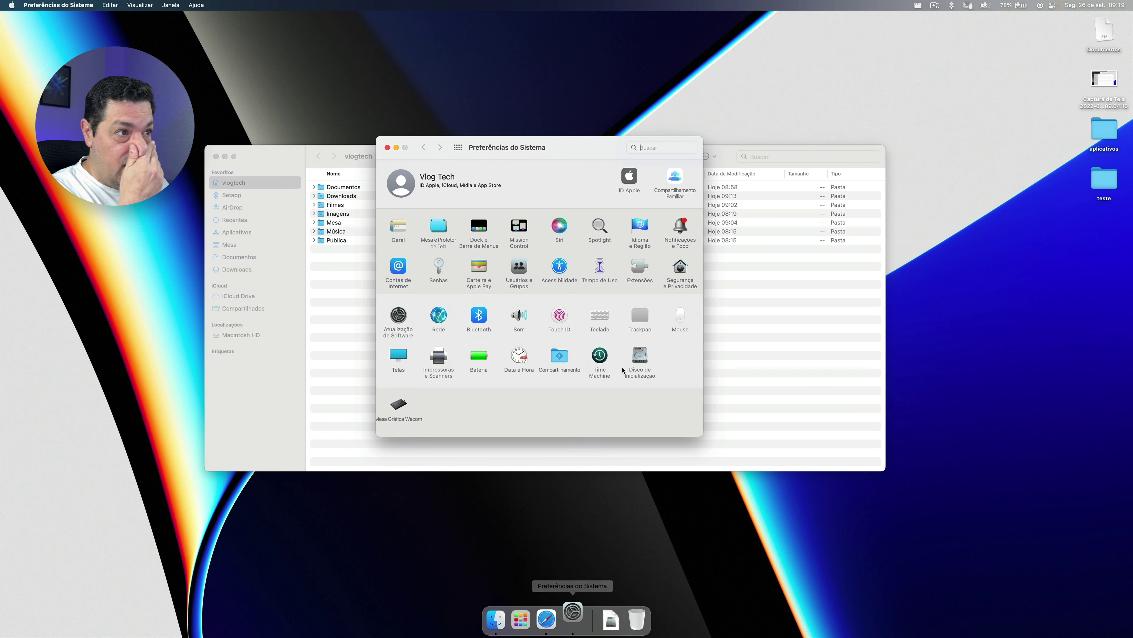
{"action": "left_click_drag", "start_coordinate": [576, 153], "coordinate": [587, 133]}
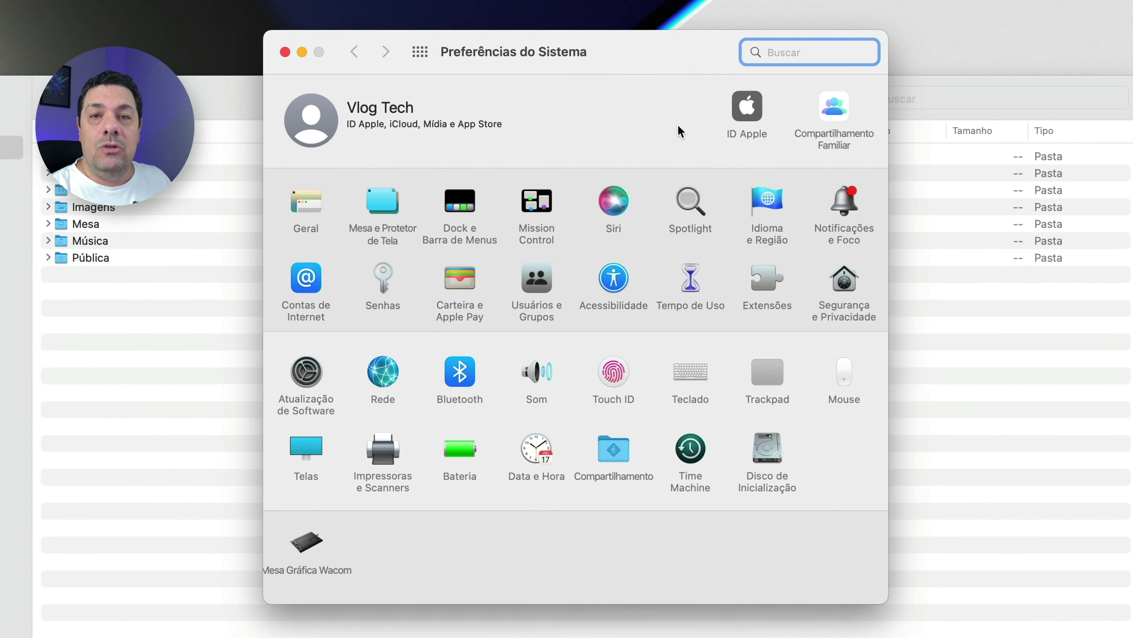
{"action": "left_click", "coordinate": [744, 115]}
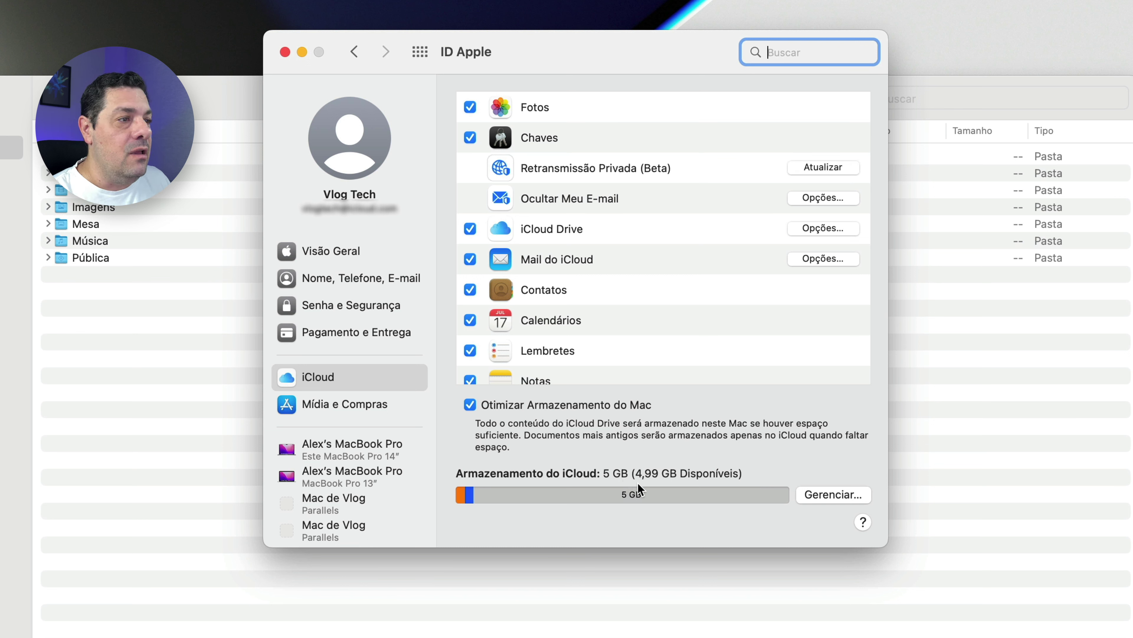
Open the iCloud storage management and request the options for adding more storage.
{"action": "mouse_move", "coordinate": [708, 499]}
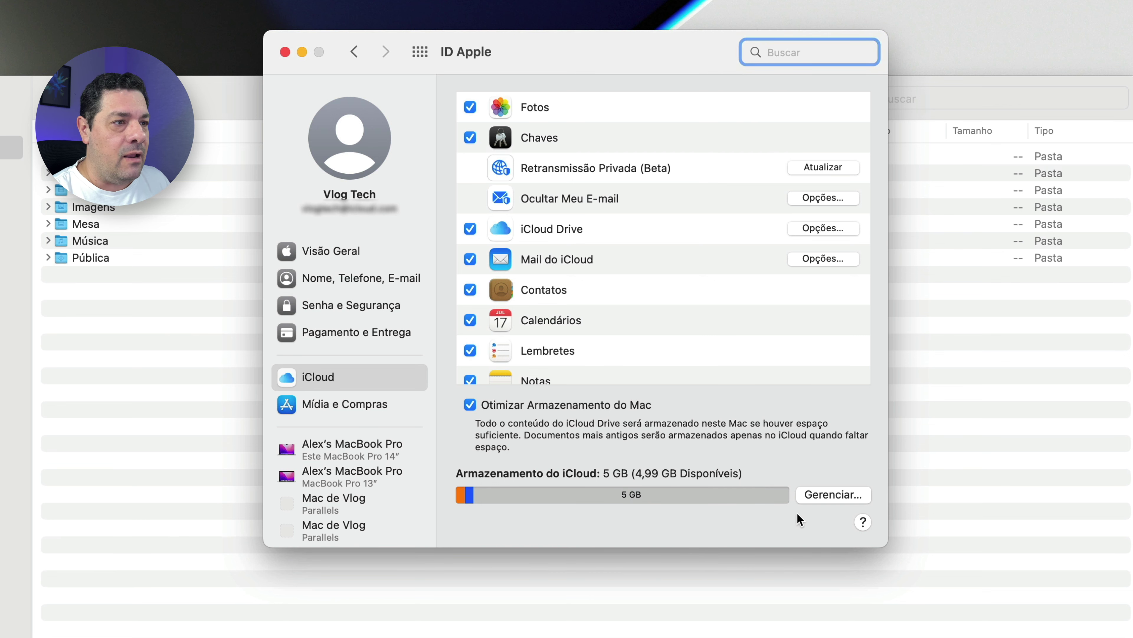
{"action": "left_click", "coordinate": [825, 494]}
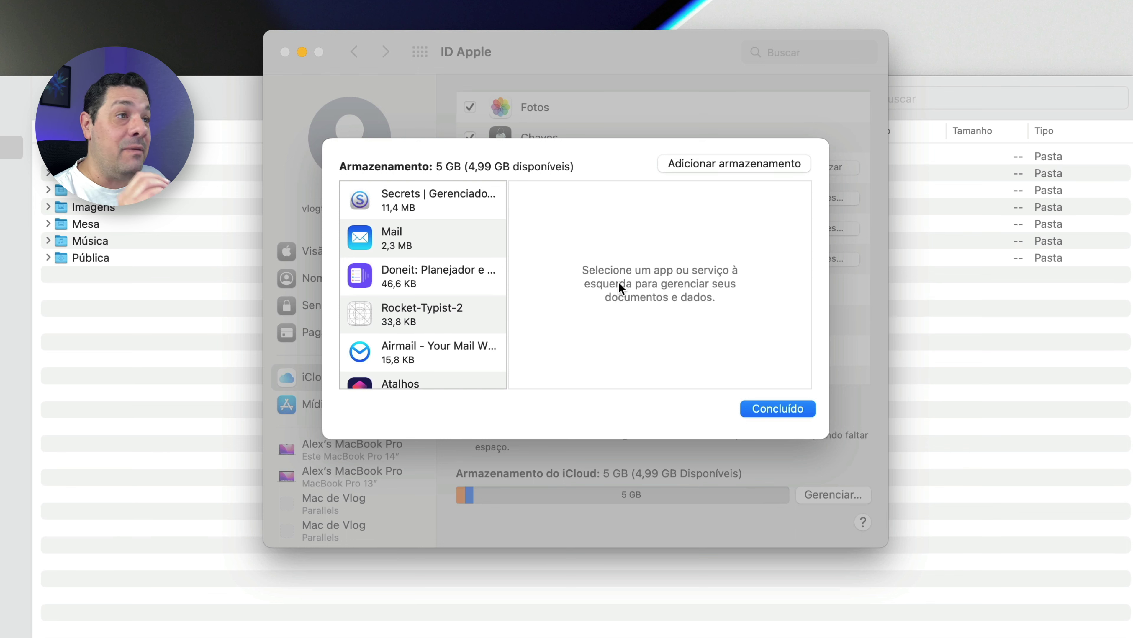
{"action": "left_click", "coordinate": [687, 166]}
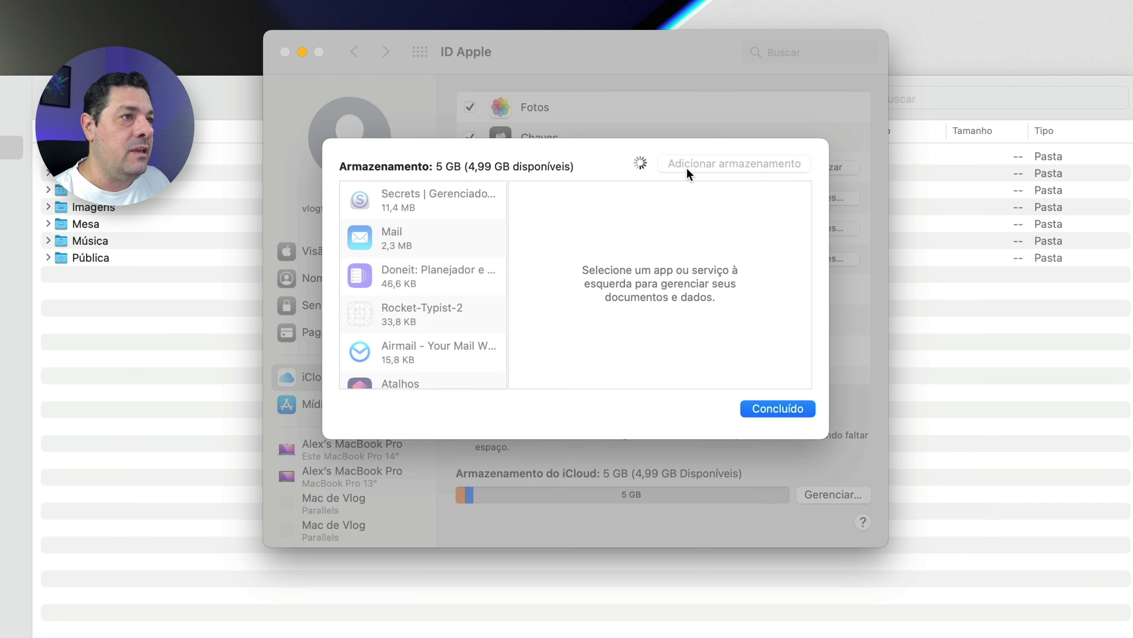